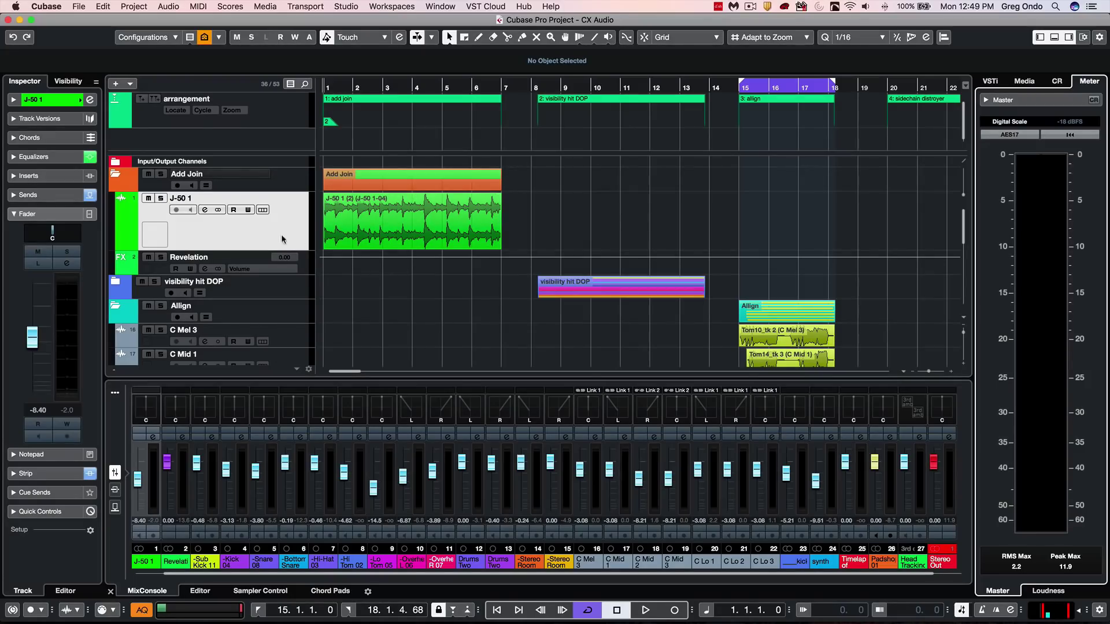
# Play from bar 1 and inspect the J-50 1 channel strip and EQ in Channel Settings
pyautogui.click(333, 89)
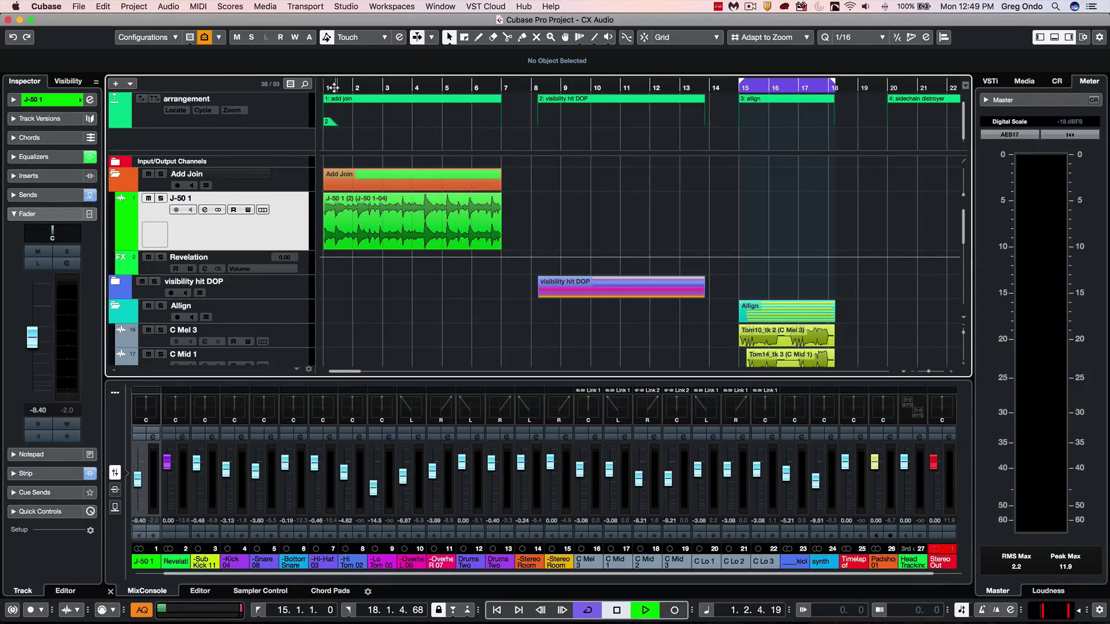
pyautogui.press('space')
pyautogui.press('e')
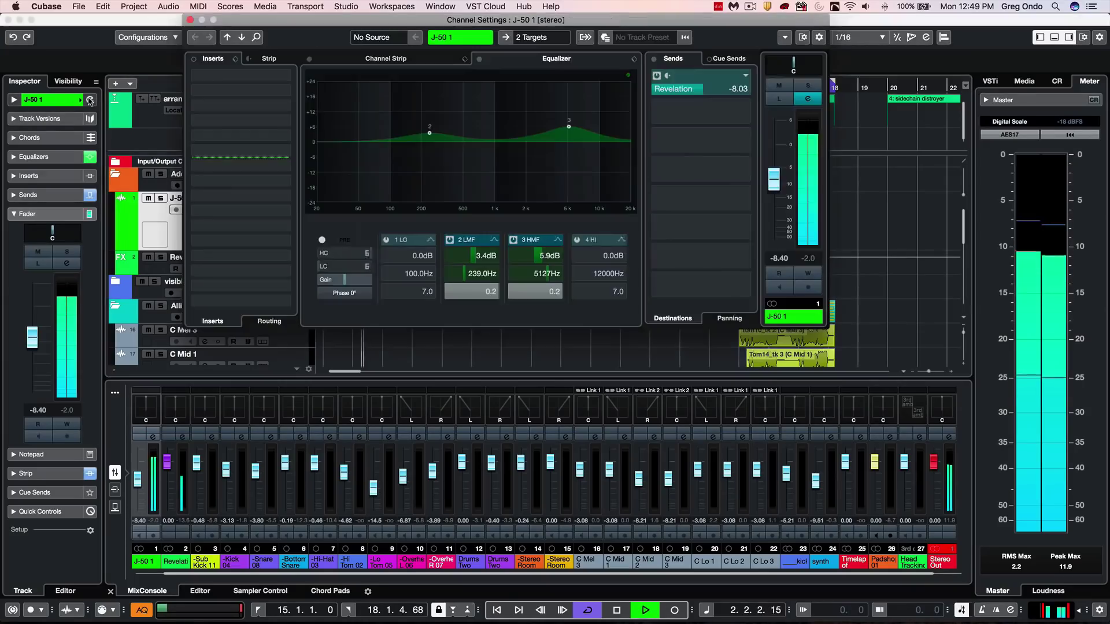
pyautogui.press('space')
pyautogui.click(391, 59)
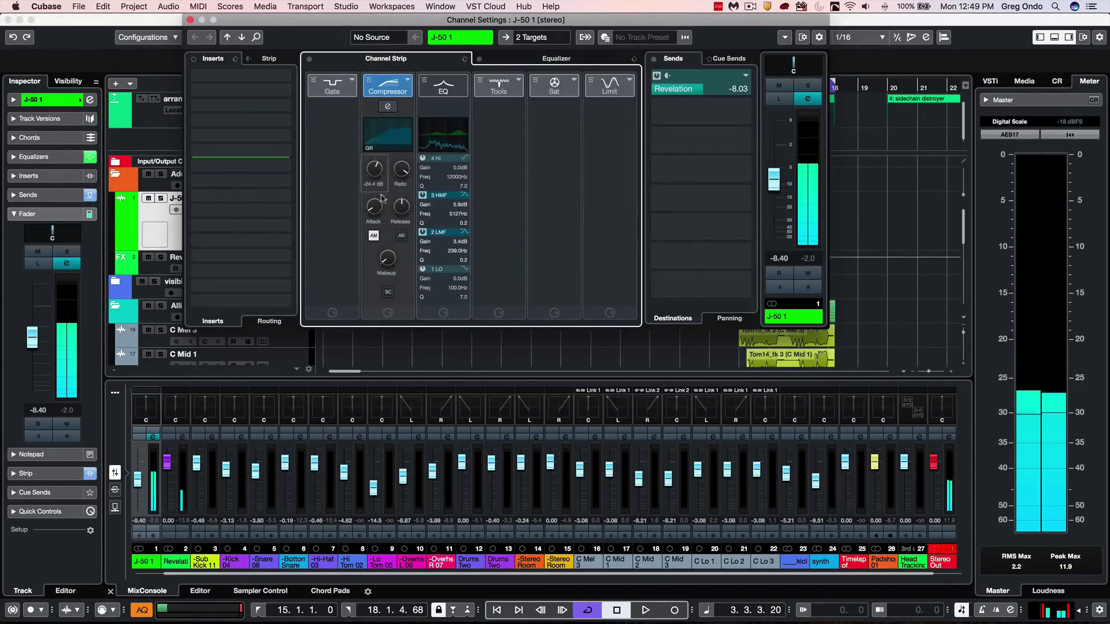
pyautogui.click(532, 58)
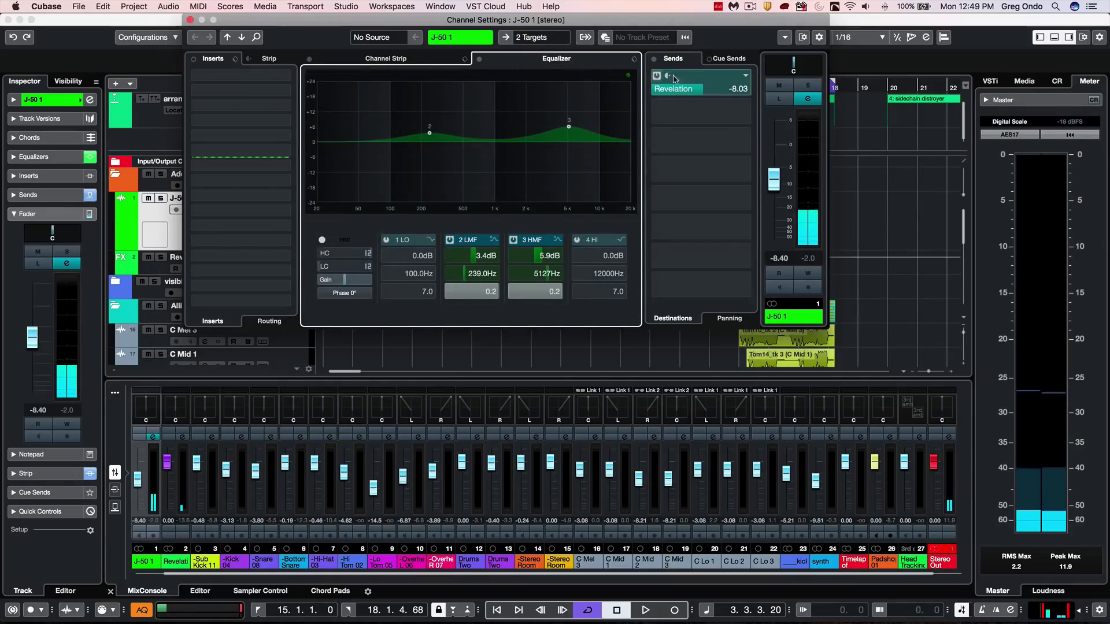
pyautogui.click(190, 19)
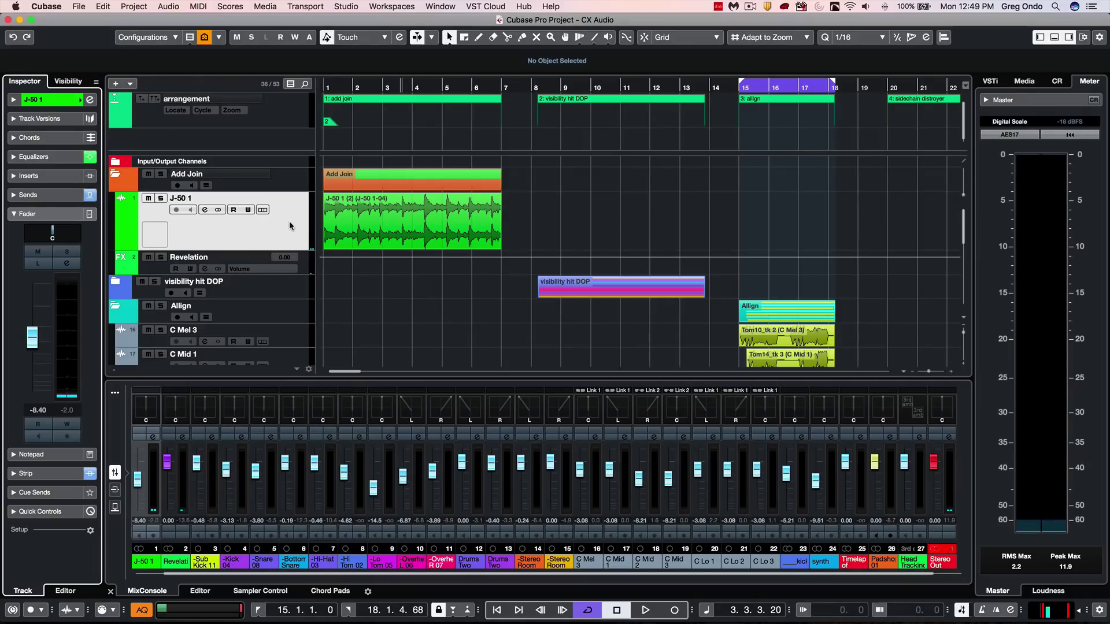
# Convert J-50 1 from multi-channel to mono with Selected Tracks, Mute Source Tracks and default naming
pyautogui.click(134, 7)
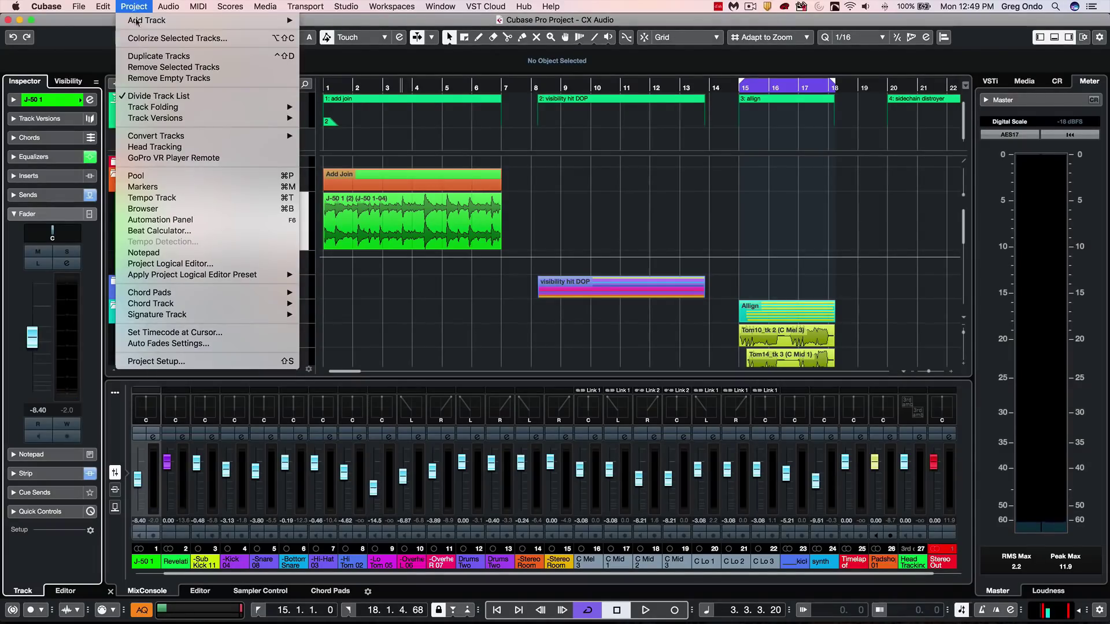
pyautogui.moveTo(173, 137)
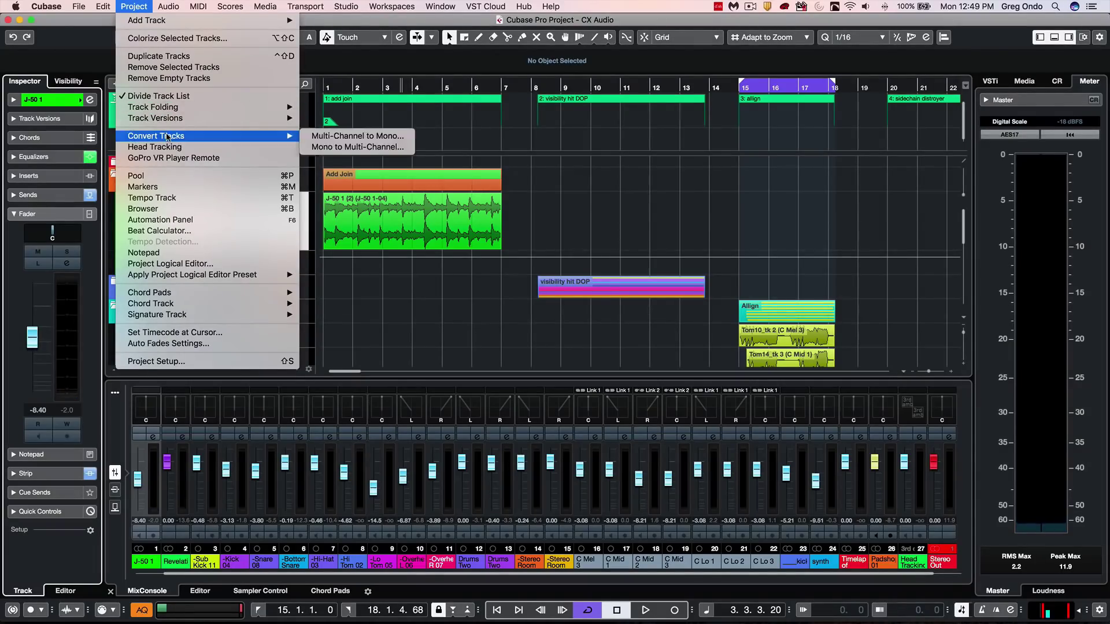
pyautogui.click(329, 137)
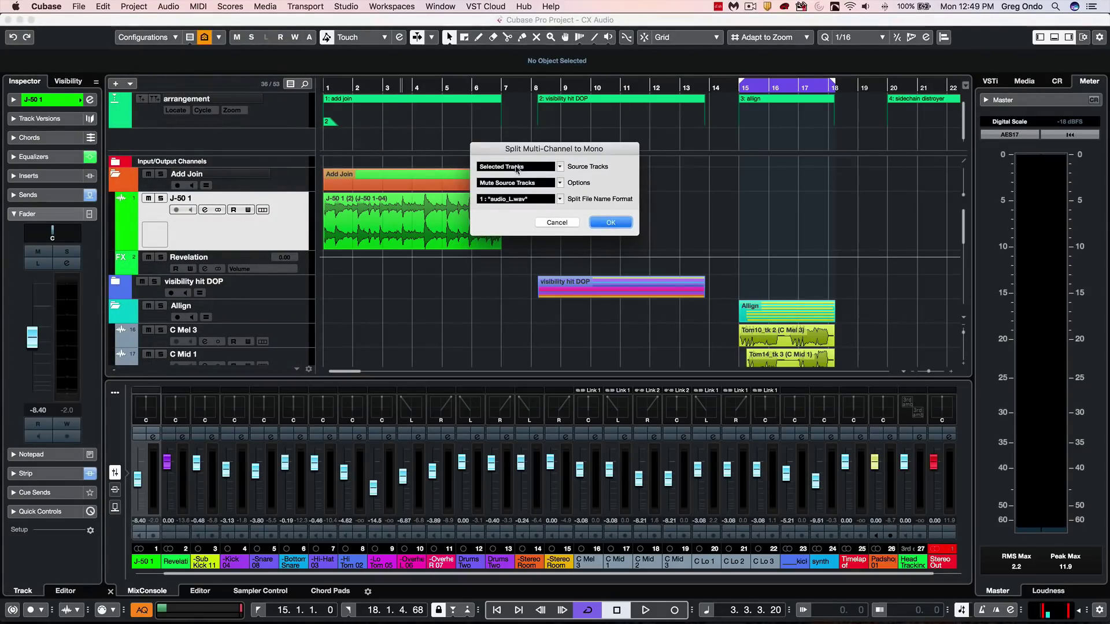
pyautogui.click(518, 167)
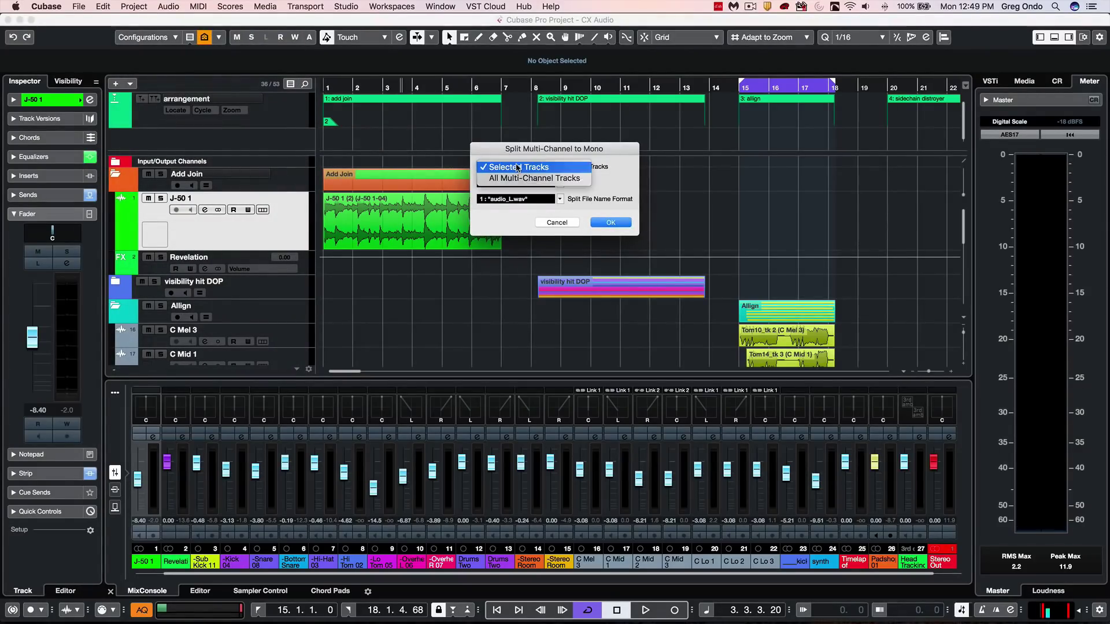
pyautogui.click(502, 221)
pyautogui.click(556, 183)
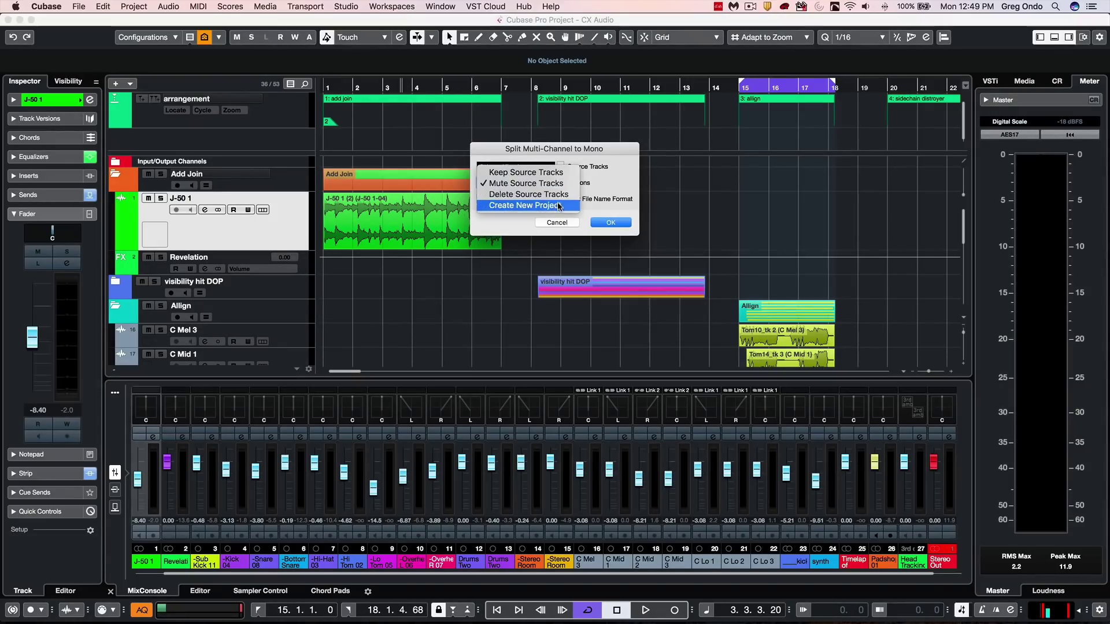
pyautogui.click(498, 222)
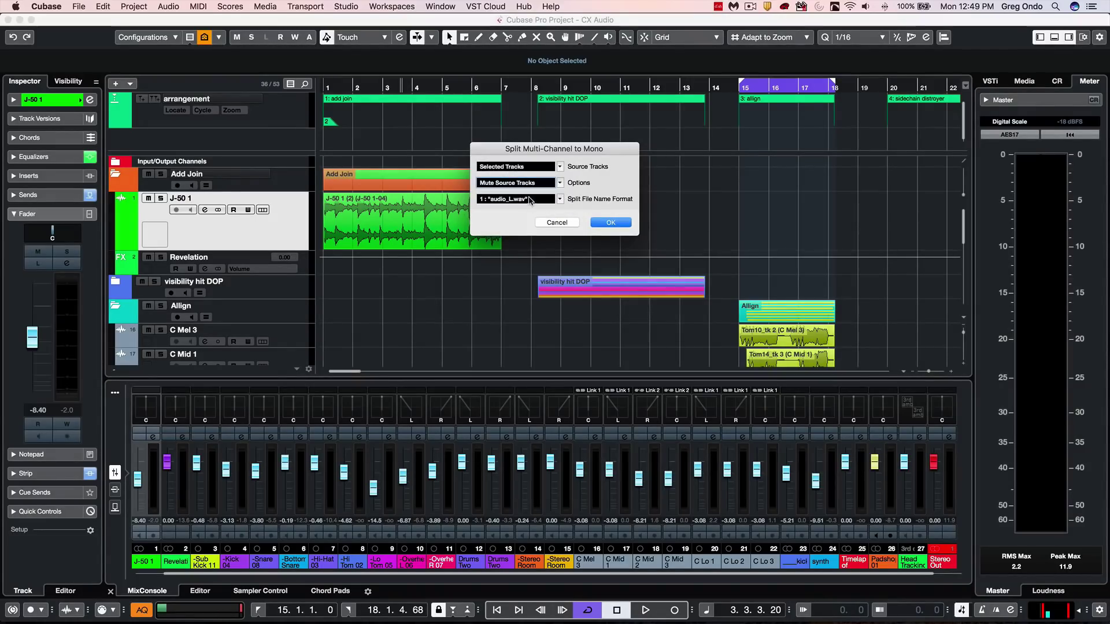
pyautogui.click(517, 199)
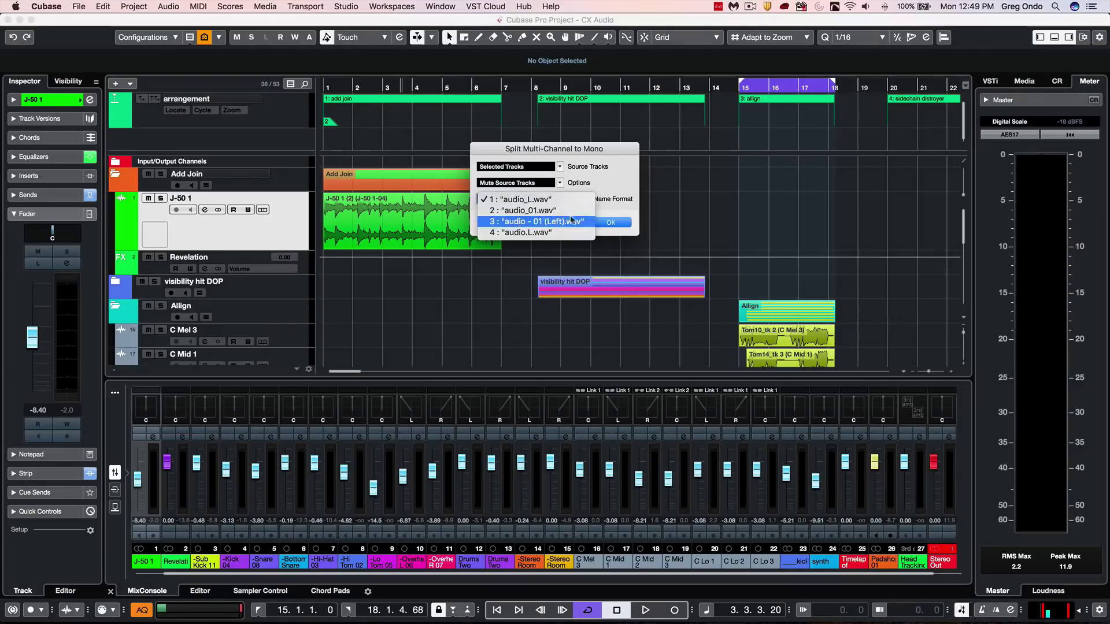
pyautogui.click(609, 205)
pyautogui.click(611, 223)
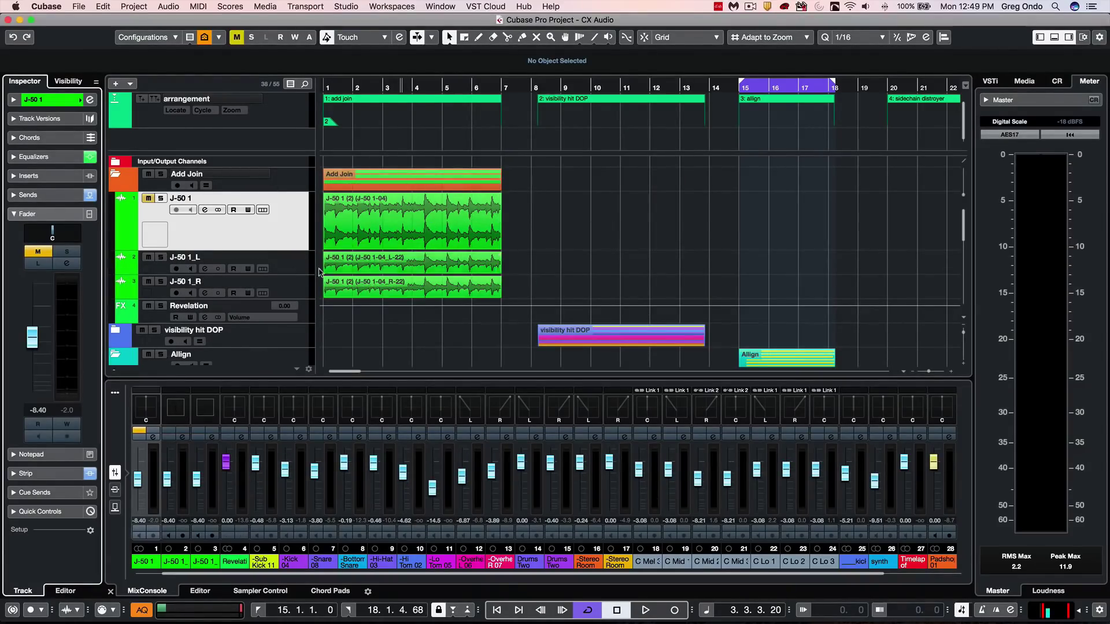
# Select J-50 1_L and inspect its channel strip modules and EQ curve in Channel Settings
pyautogui.click(293, 263)
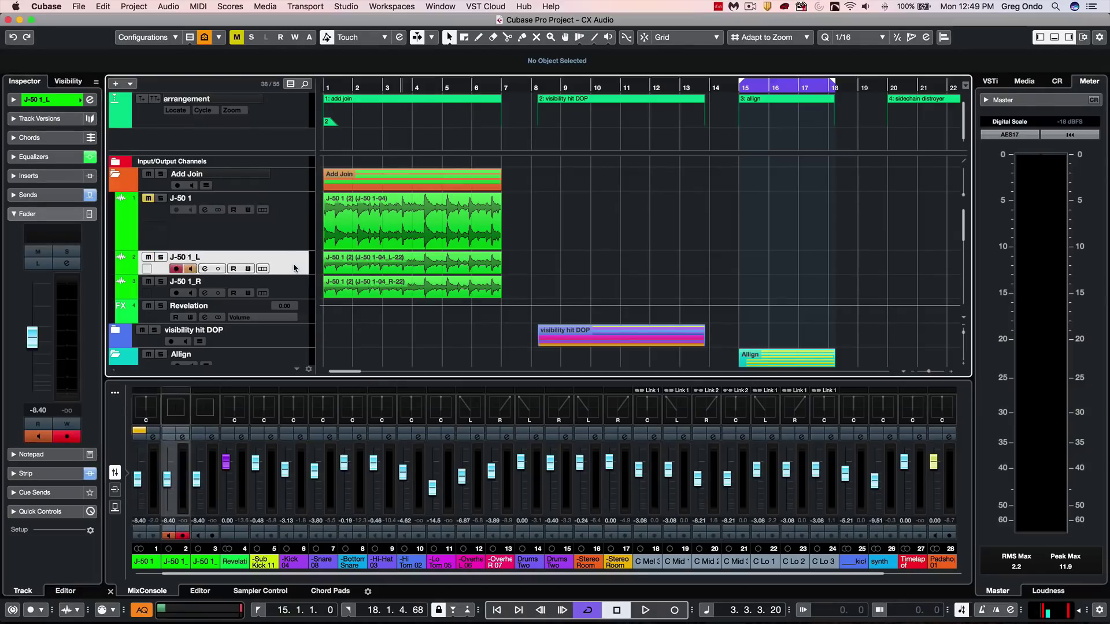
pyautogui.click(90, 99)
pyautogui.click(392, 62)
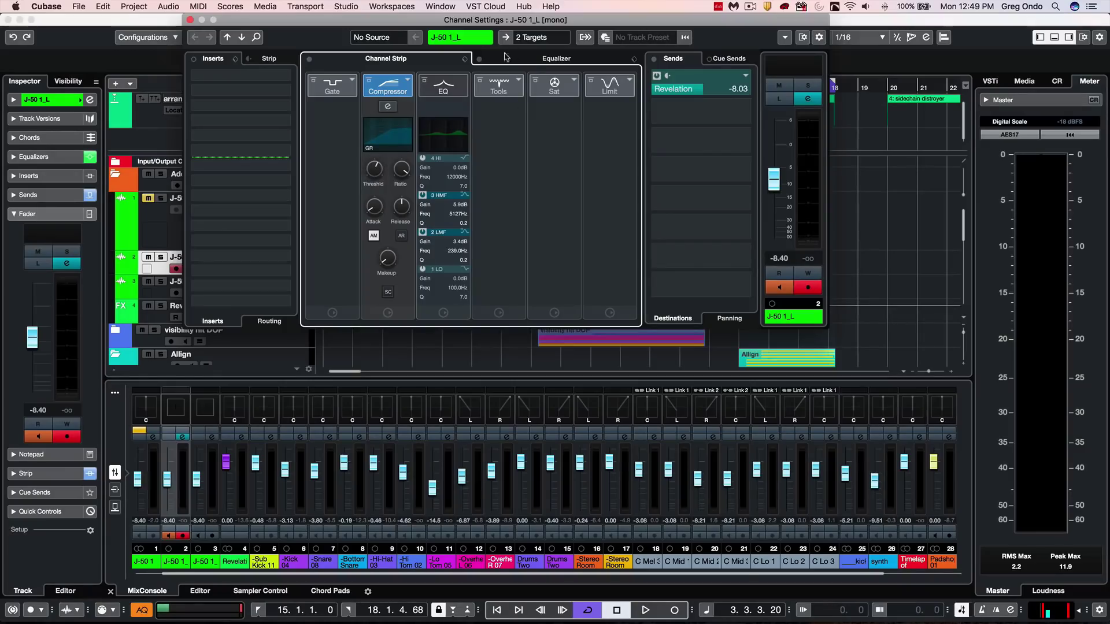
pyautogui.click(542, 59)
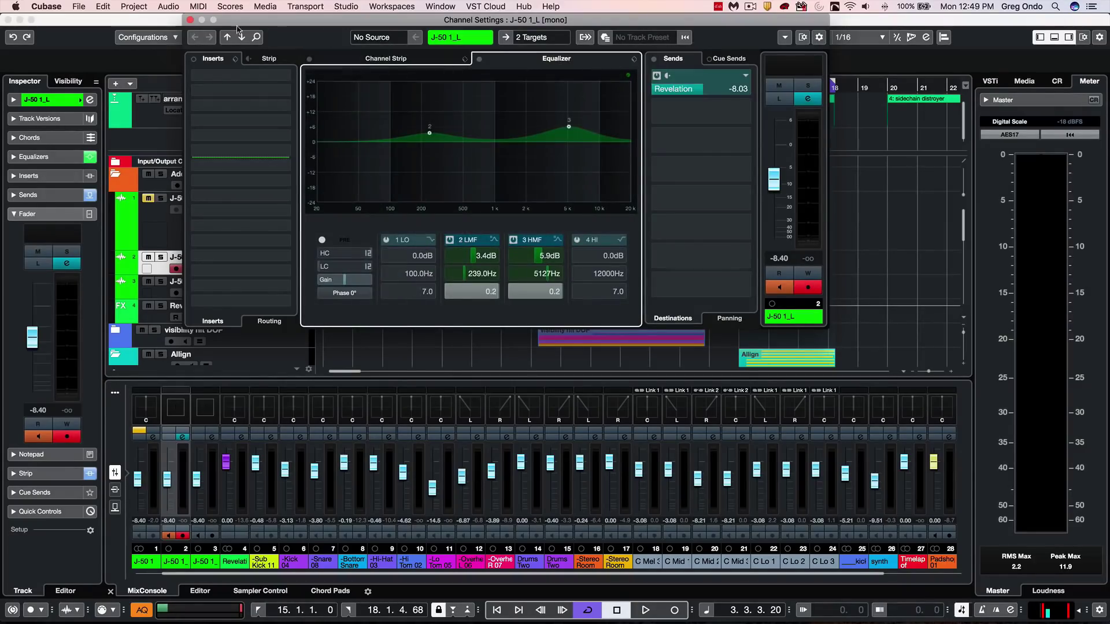
pyautogui.click(190, 20)
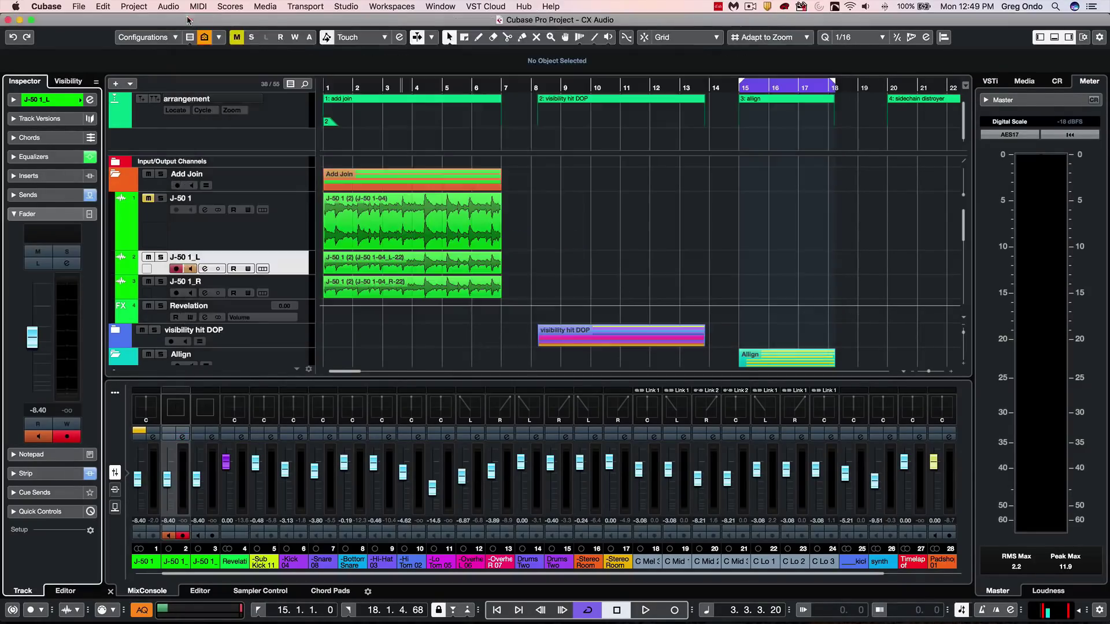
# Add J-50 1_R to the selection, then undo the mono split with Cmd+Z
pyautogui.keyDown('shift'); pyautogui.click(294, 291); pyautogui.keyUp('shift')
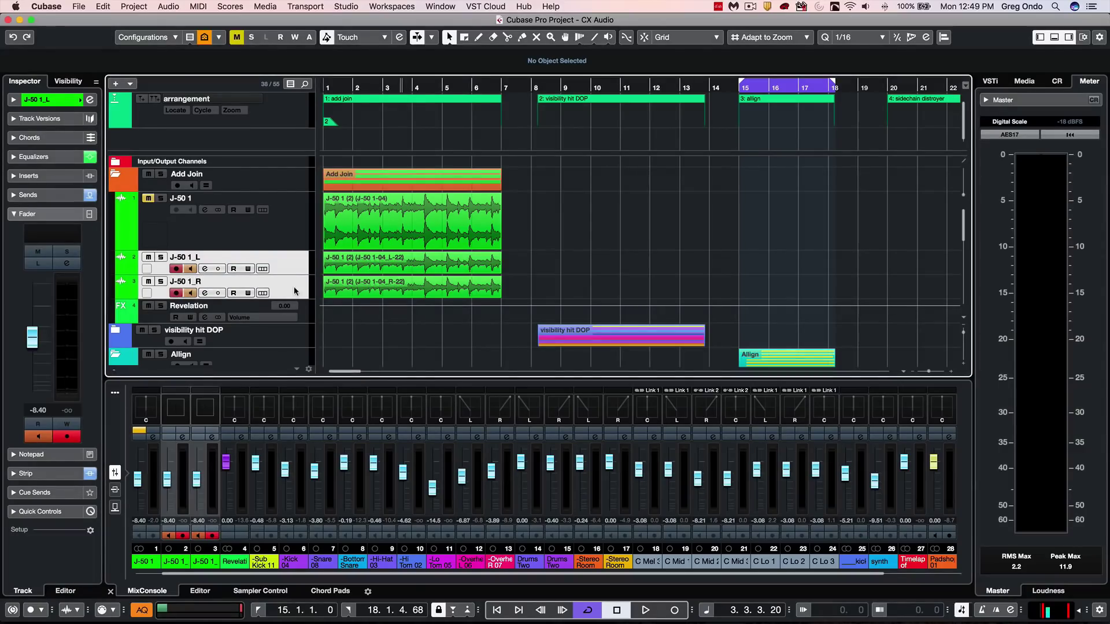
pyautogui.click(133, 8)
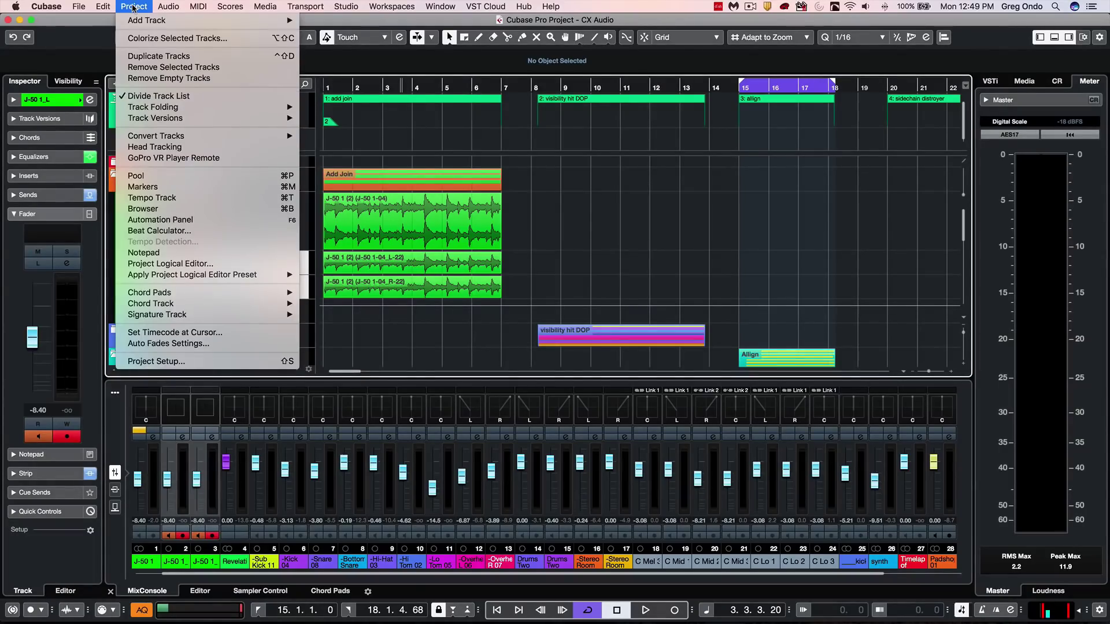
pyautogui.moveTo(172, 137)
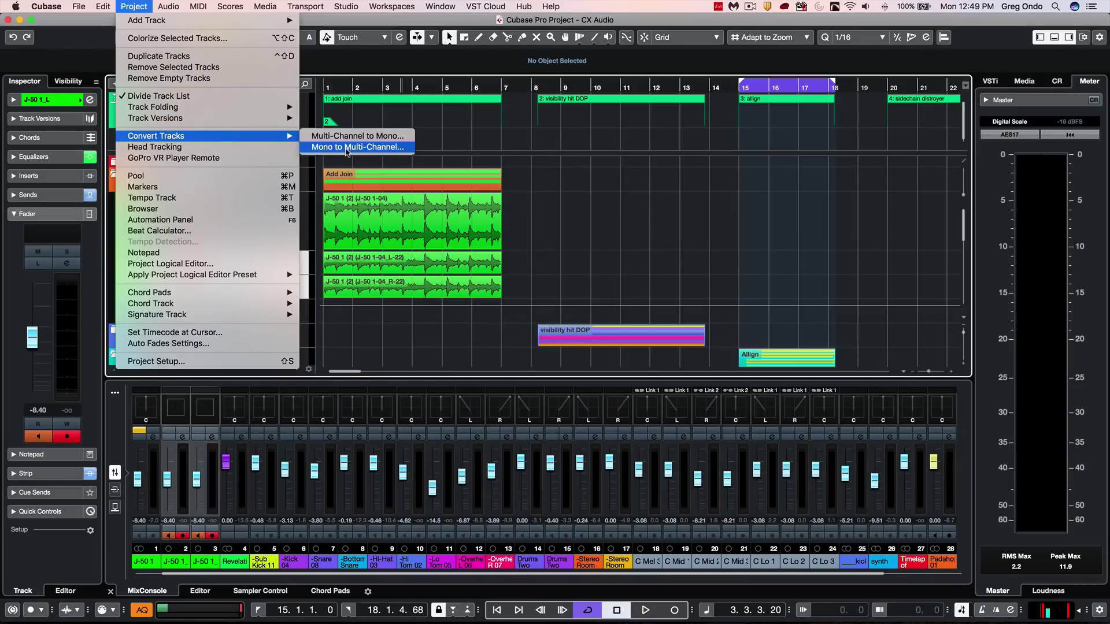
pyautogui.click(572, 172)
pyautogui.press('super+z')
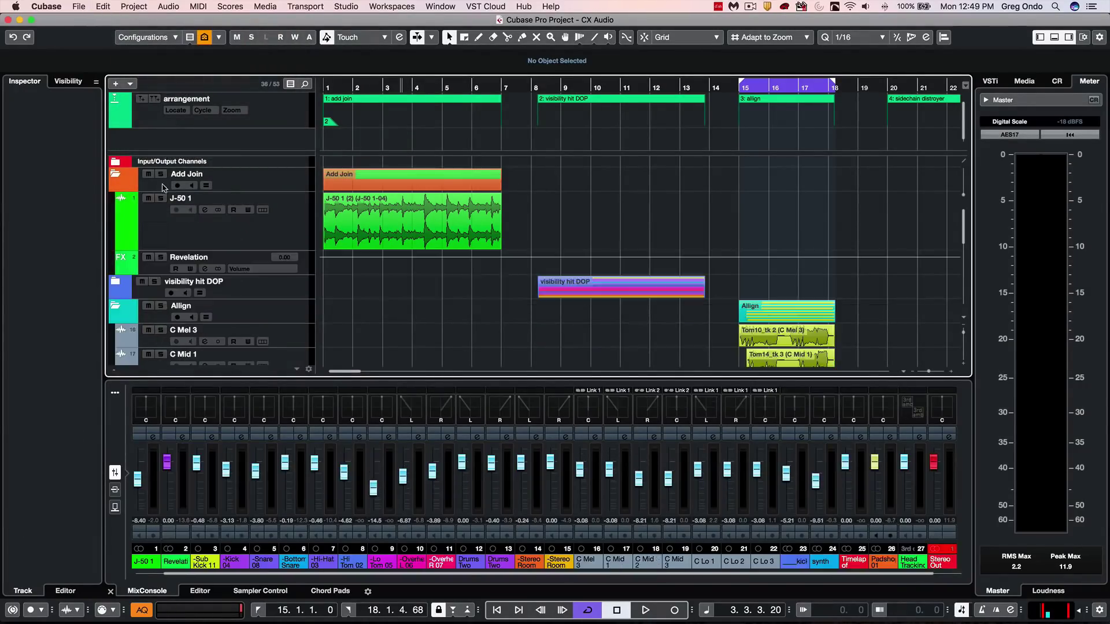
# Collapse Add Join, expand visibility hit DOP, play from bar 8, and open the Sub Kick event in the editor
pyautogui.click(111, 175)
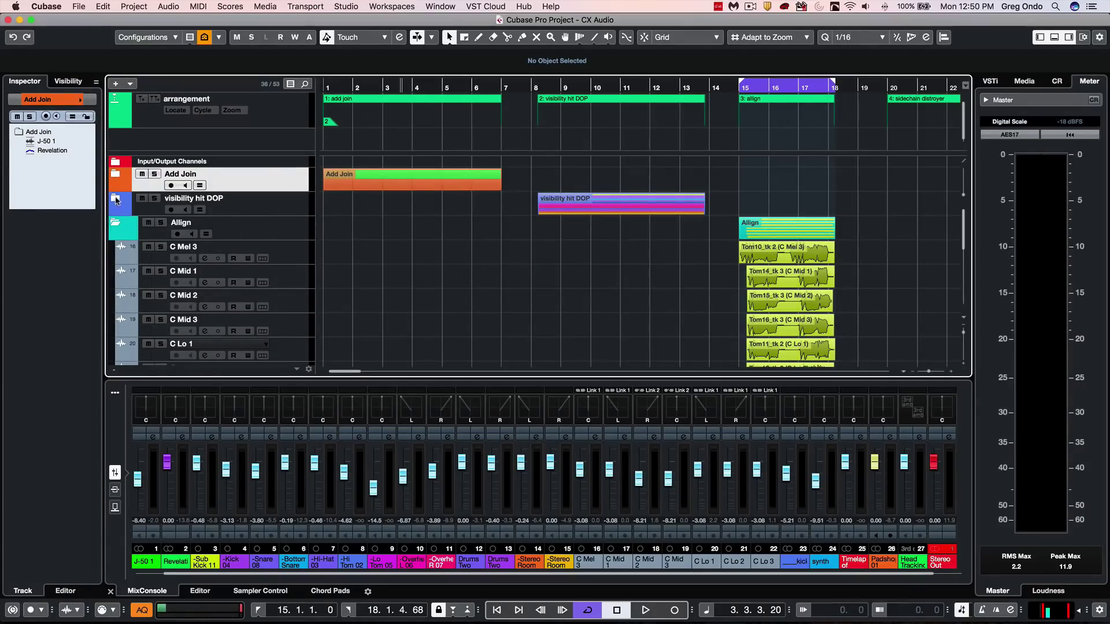
pyautogui.click(115, 200)
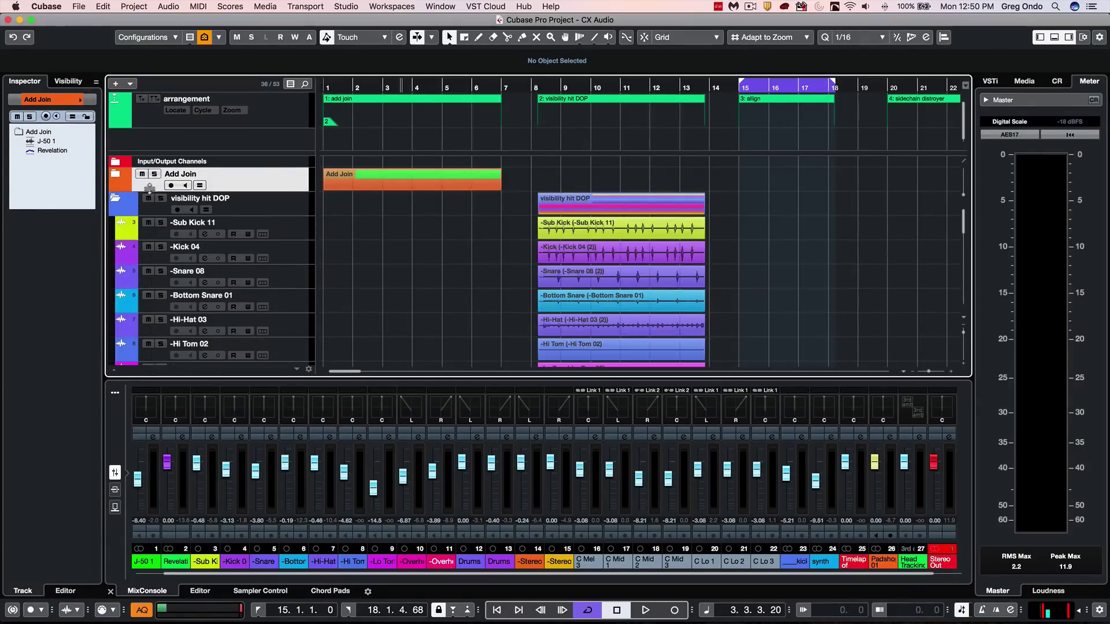
pyautogui.click(547, 92)
pyautogui.press('space')
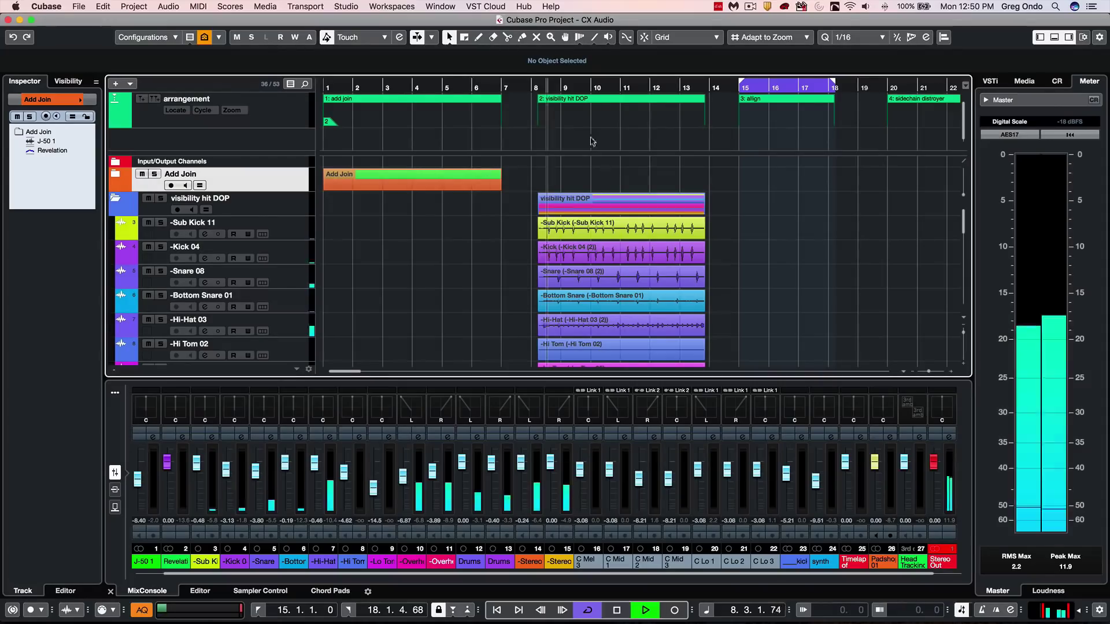
pyautogui.click(280, 228)
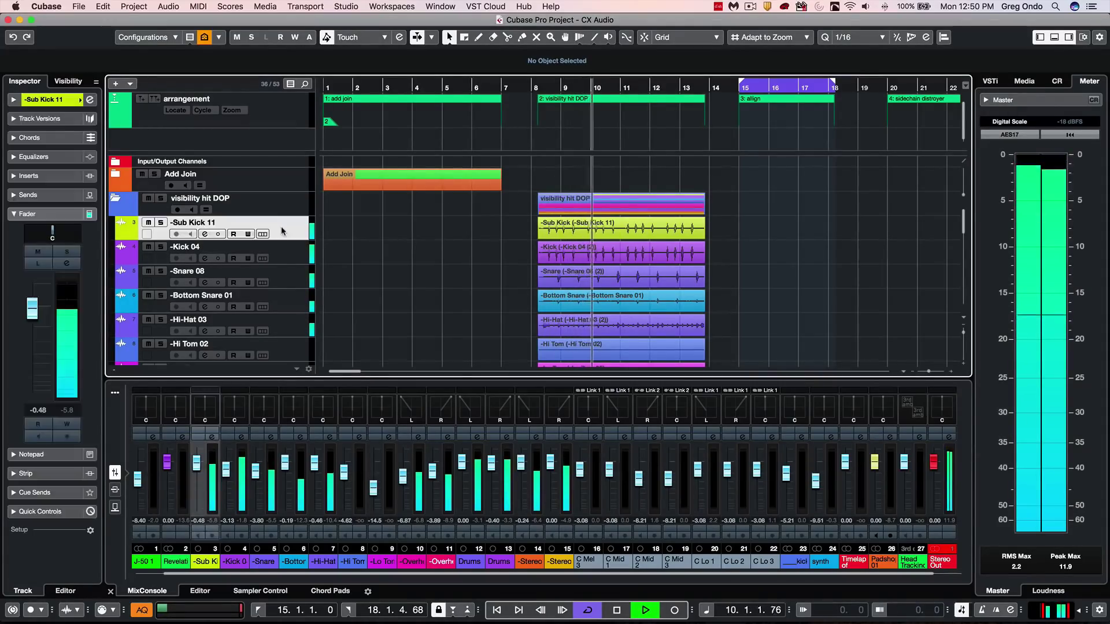
pyautogui.doubleClick(561, 226)
pyautogui.press('space')
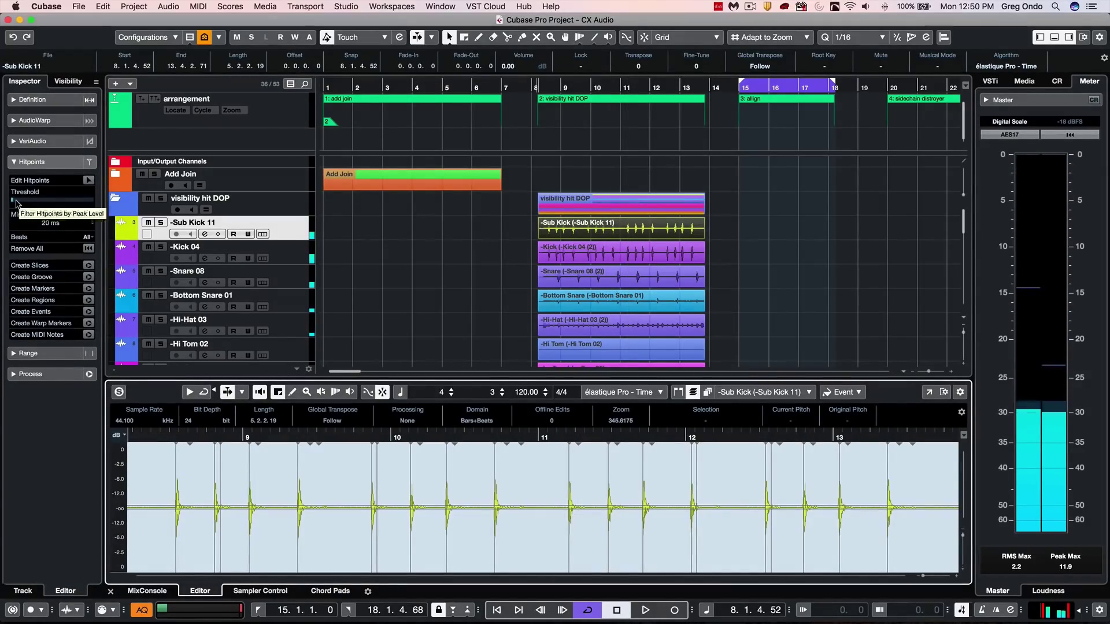
# Raise the Sub Kick hitpoint threshold, then select the Sub Kick and Snare 08 events
pyautogui.moveTo(16, 202)
pyautogui.mouseDown()
pyautogui.moveTo(31, 202)
pyautogui.moveTo(12, 204)
pyautogui.mouseUp()
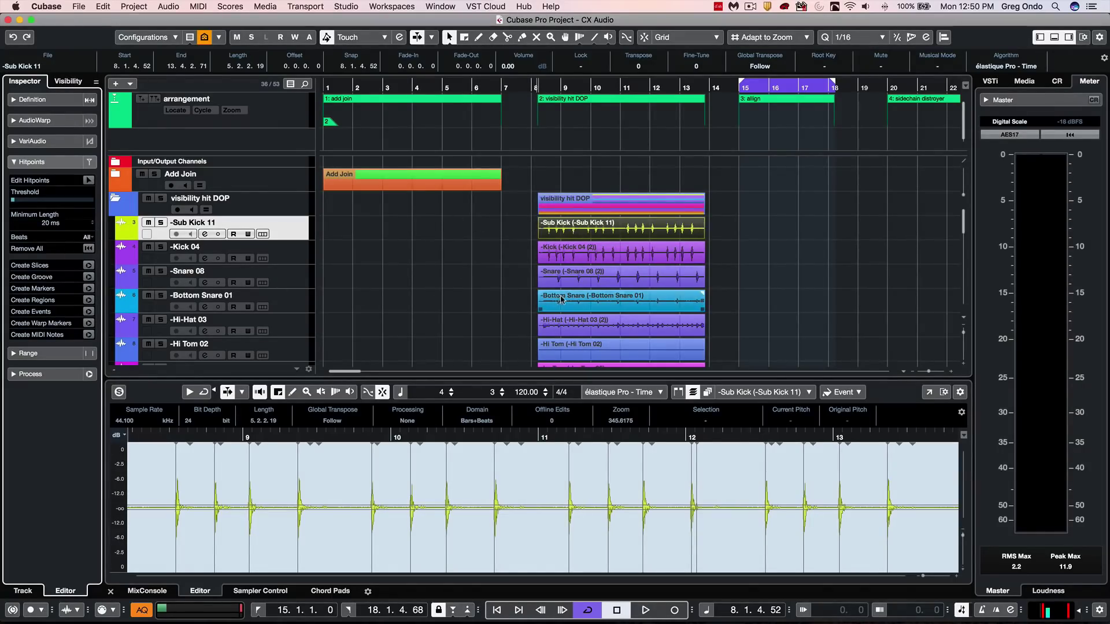
pyautogui.click(578, 280)
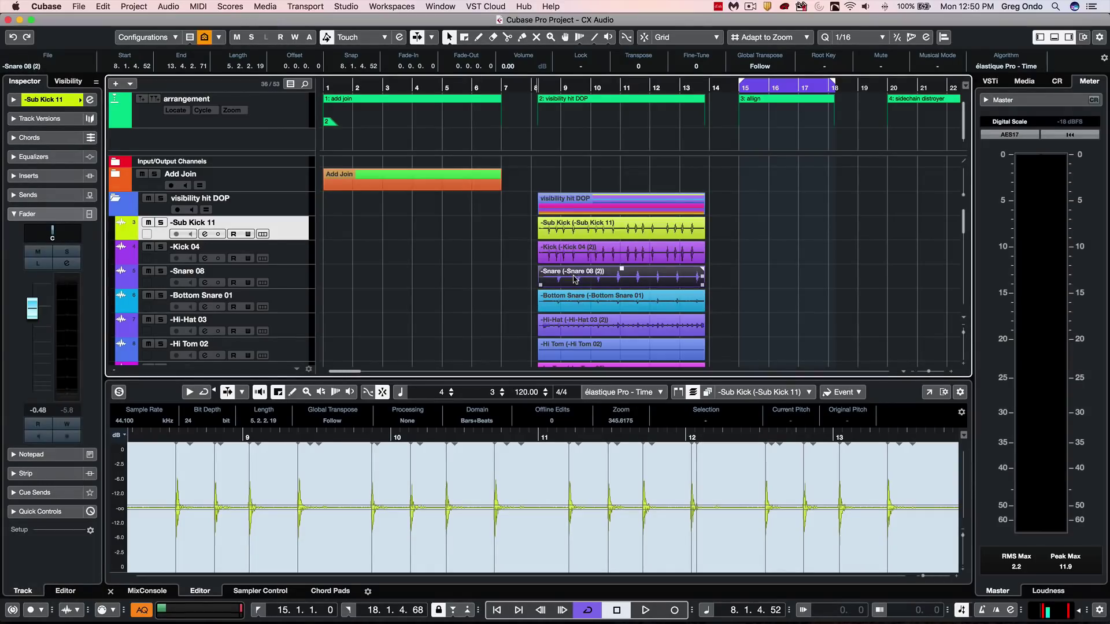
pyautogui.click(588, 230)
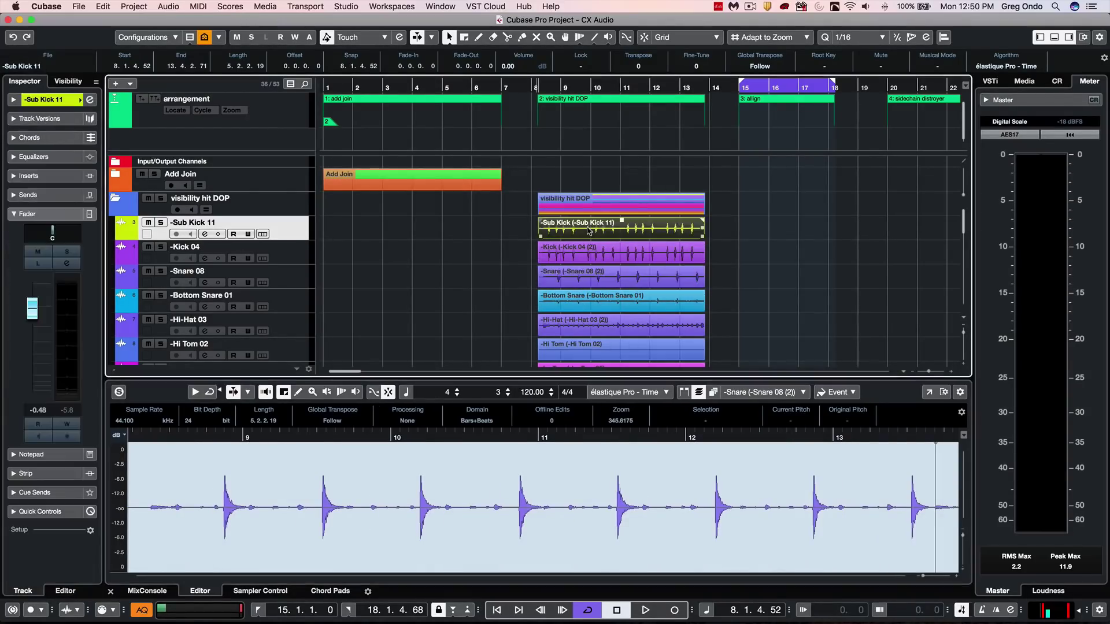
pyautogui.click(590, 275)
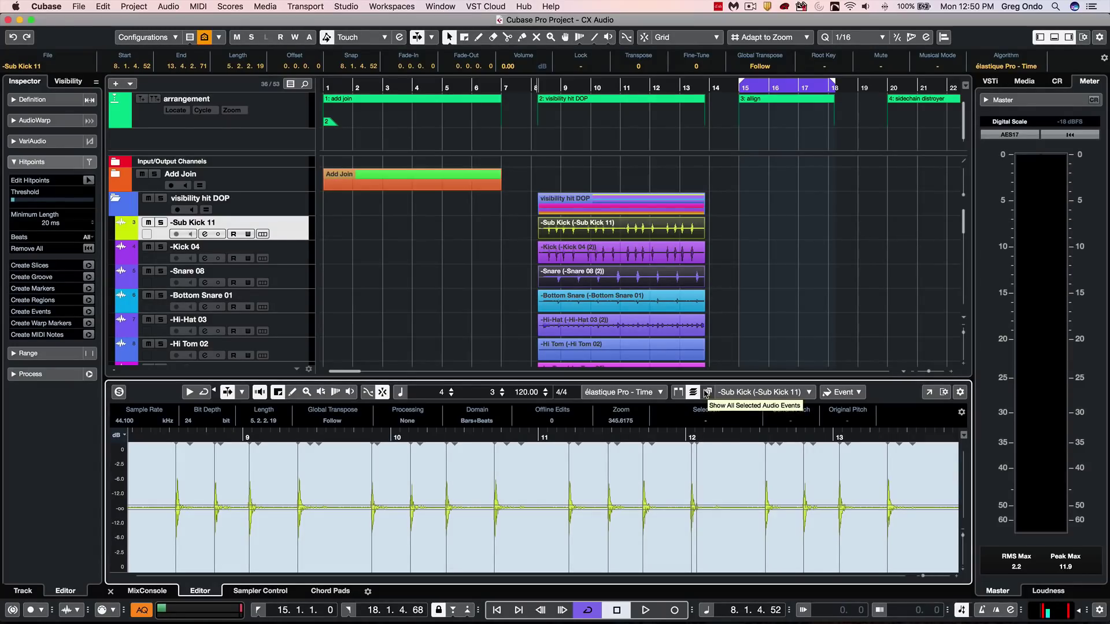
# Enable Show All Selected Audio Events and switch the active event between Snare 08 (2) and Sub Kick
pyautogui.click(707, 392)
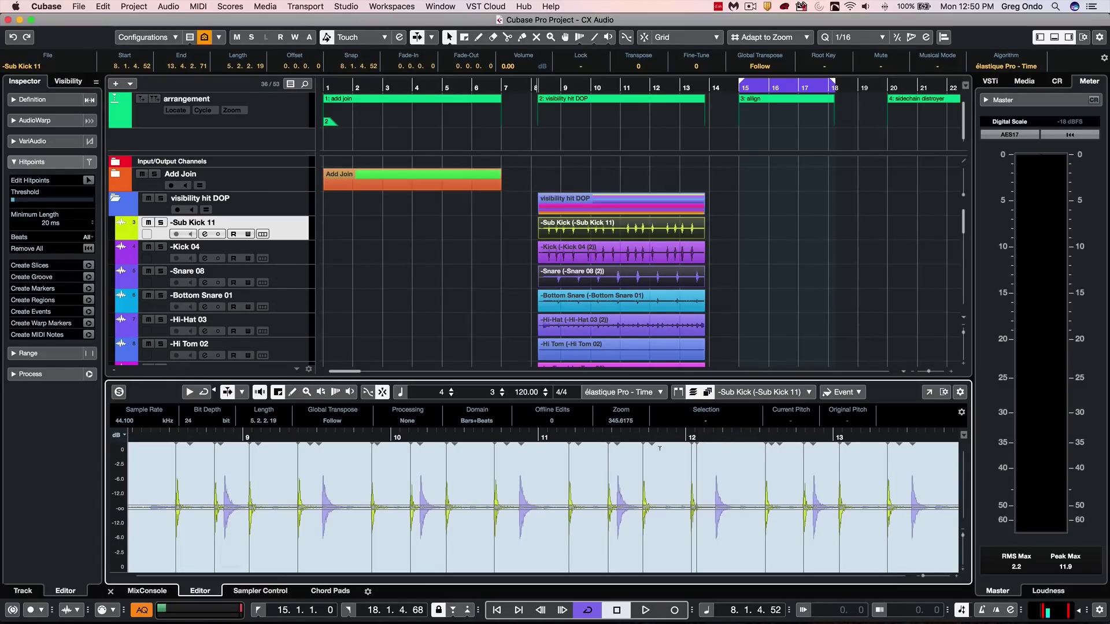
pyautogui.click(762, 393)
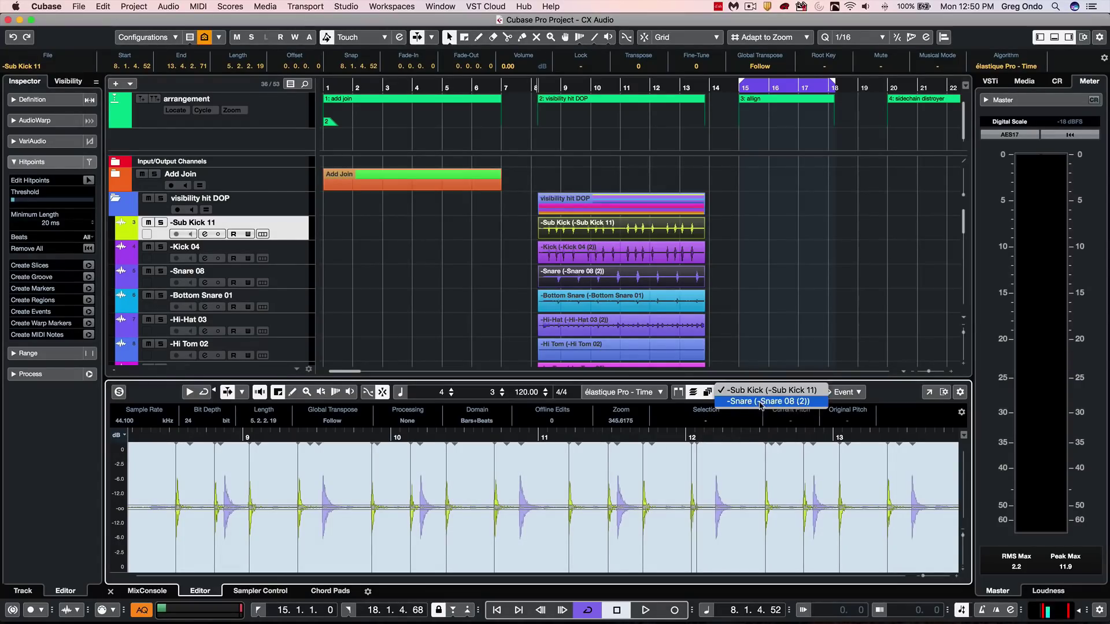
pyautogui.click(761, 403)
pyautogui.click(759, 394)
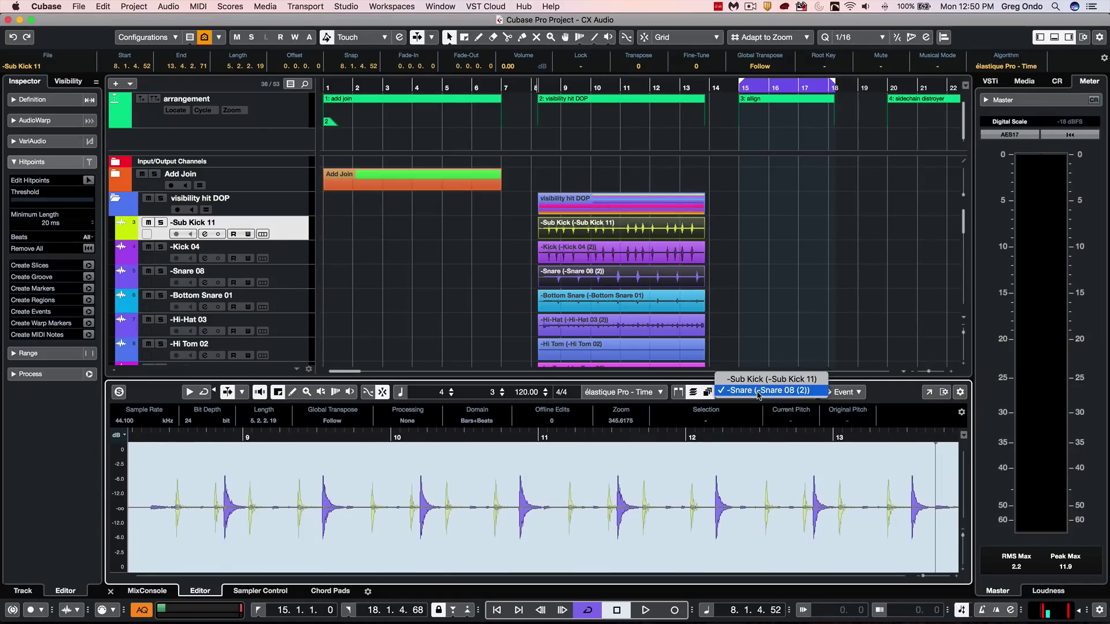
pyautogui.click(764, 379)
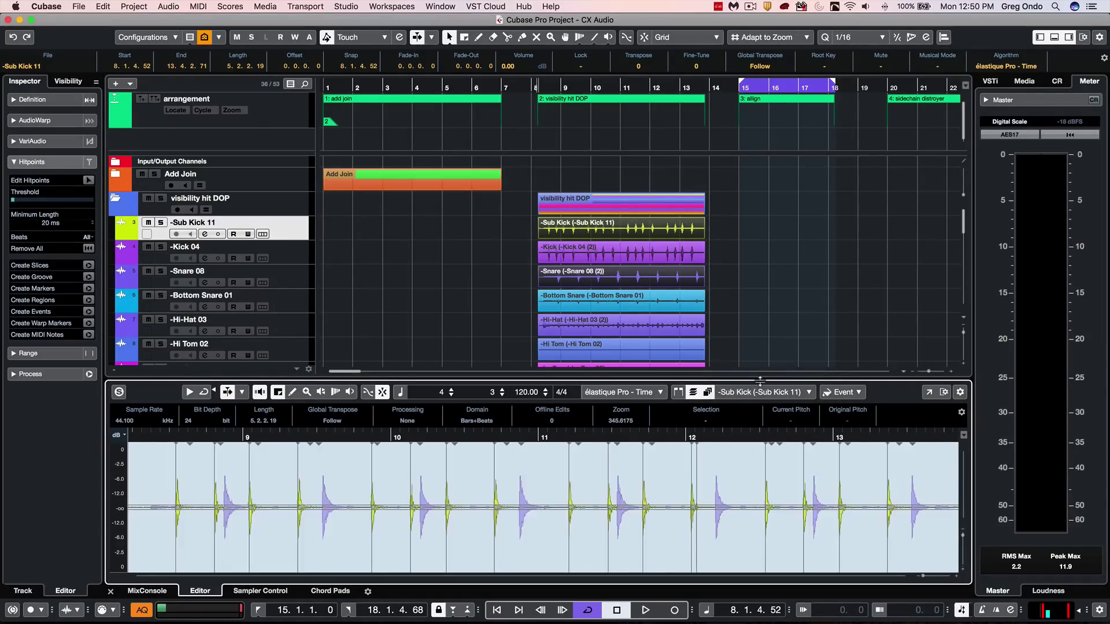
# Make the Snare the active event, then rubber-band select the six drum events from Sub Kick to Hi Tom
pyautogui.click(751, 396)
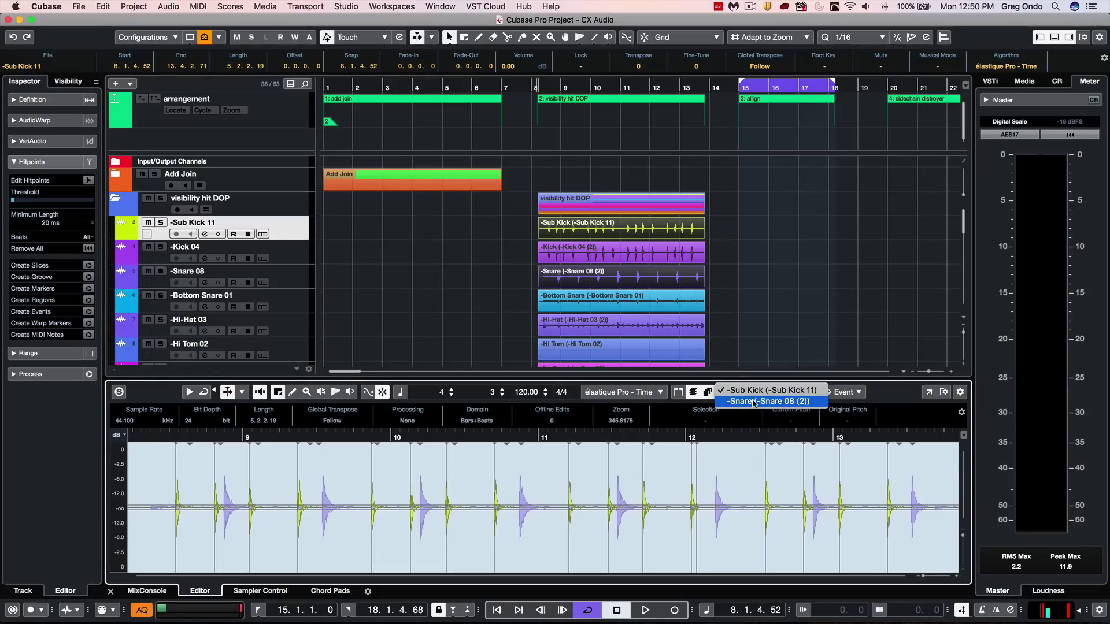
pyautogui.click(753, 402)
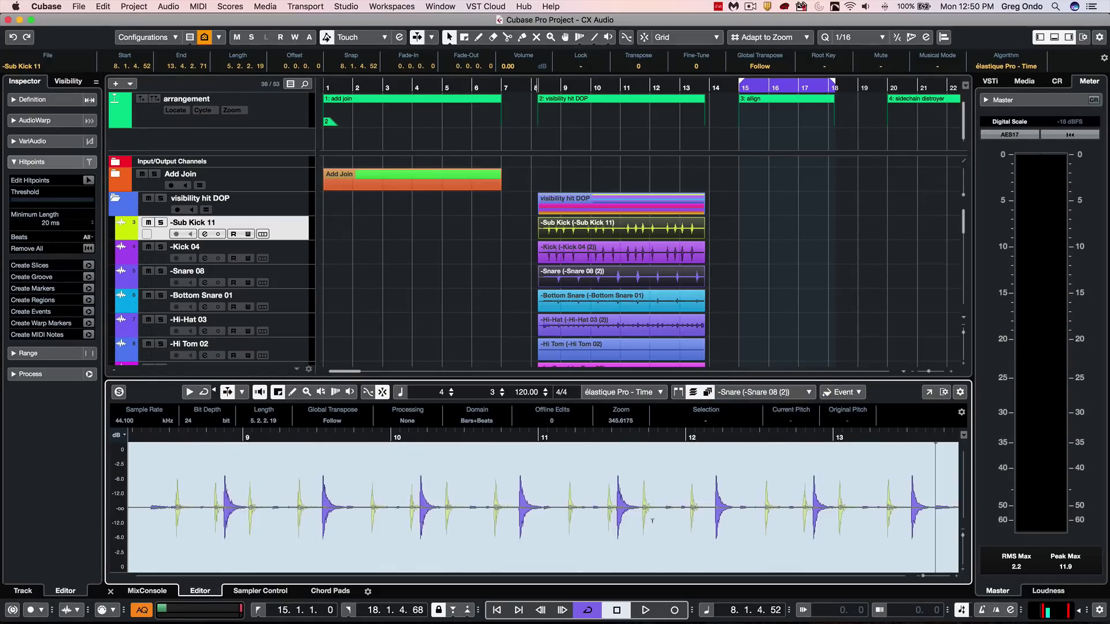
pyautogui.click(495, 275)
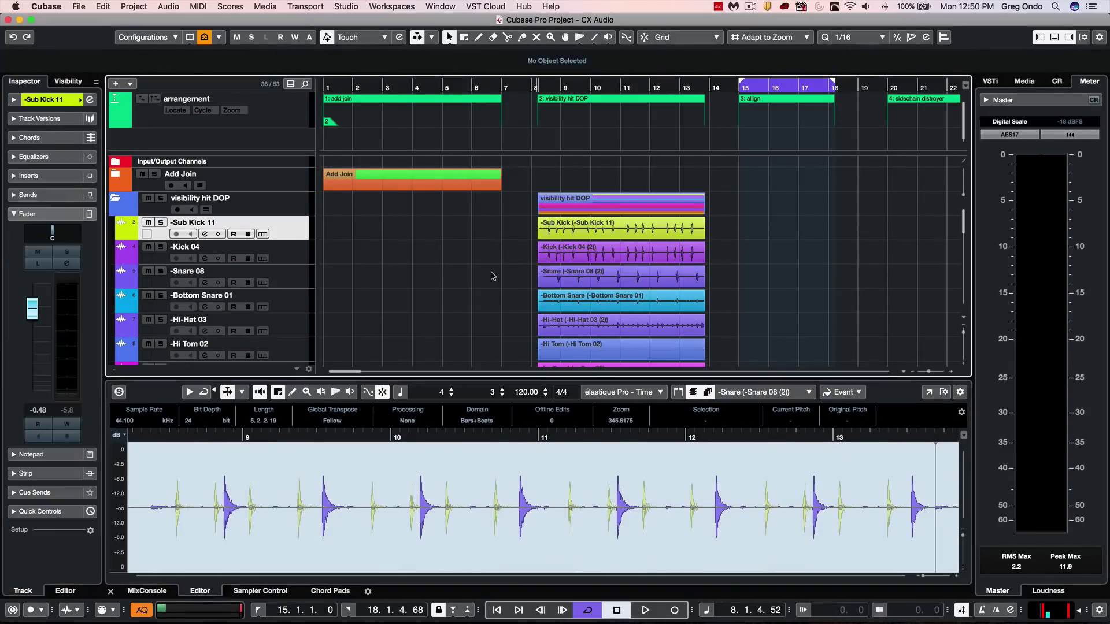
pyautogui.moveTo(709, 231); pyautogui.dragTo(583, 361)
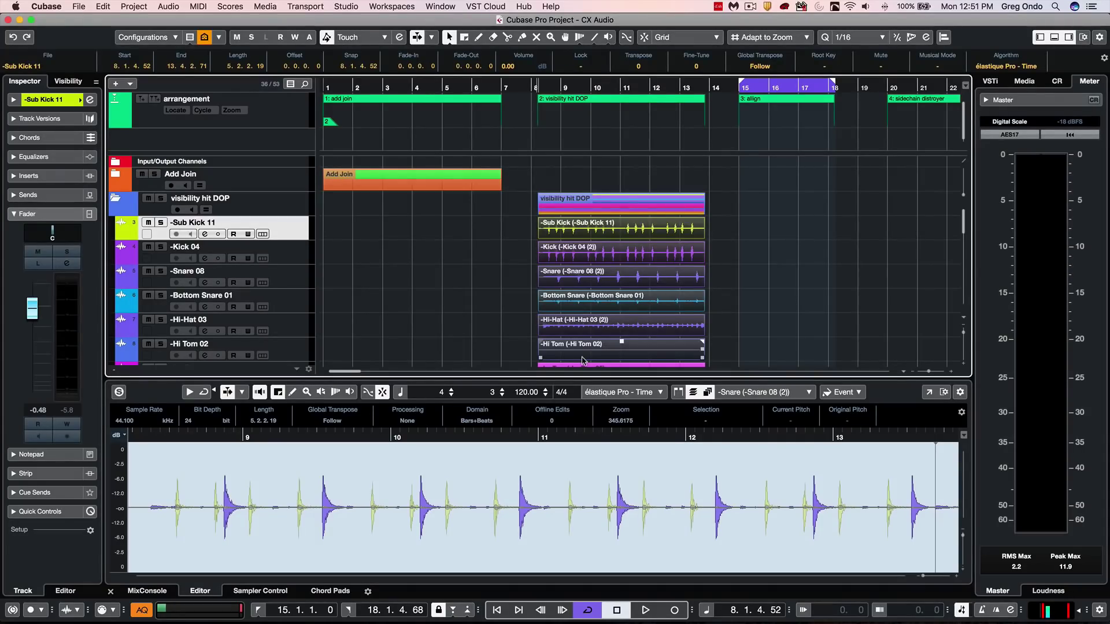
# Open Direct Offline Processing for the six drum events and apply EnvelopeShaper and Magneto II
pyautogui.press('F7')
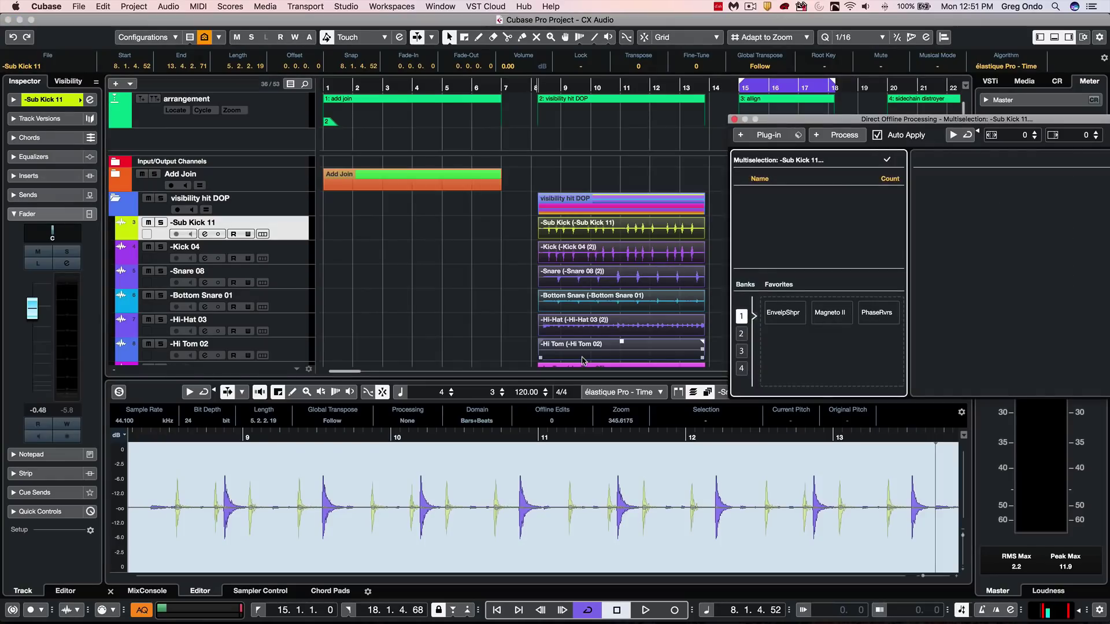
pyautogui.click(842, 137)
pyautogui.click(818, 209)
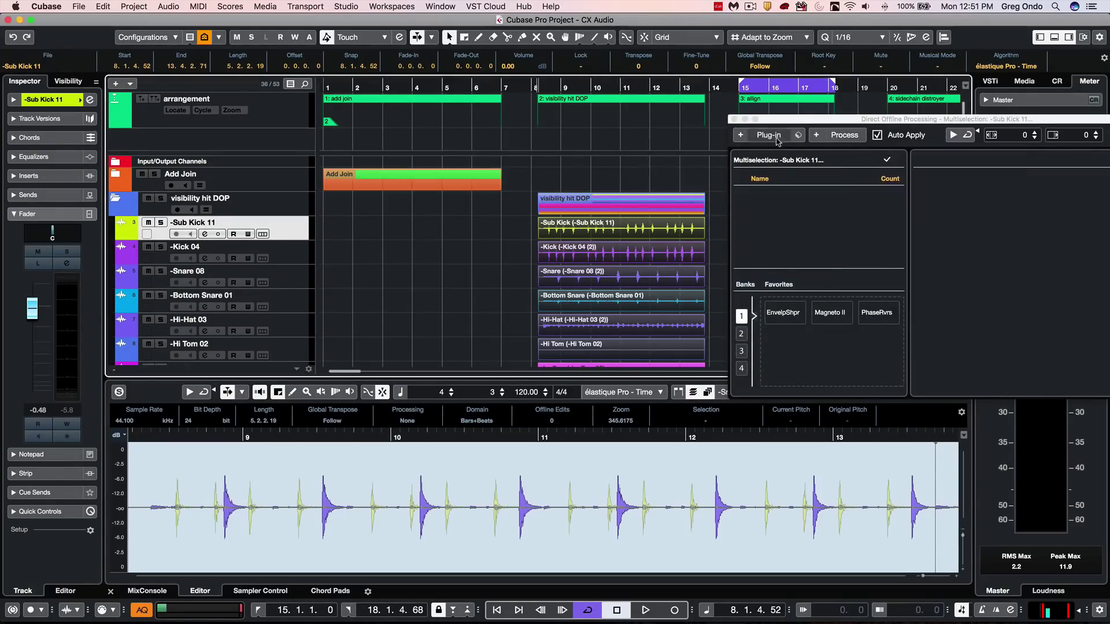
pyautogui.click(775, 138)
pyautogui.click(760, 223)
pyautogui.moveTo(803, 120); pyautogui.dragTo(162, 101)
pyautogui.click(144, 312)
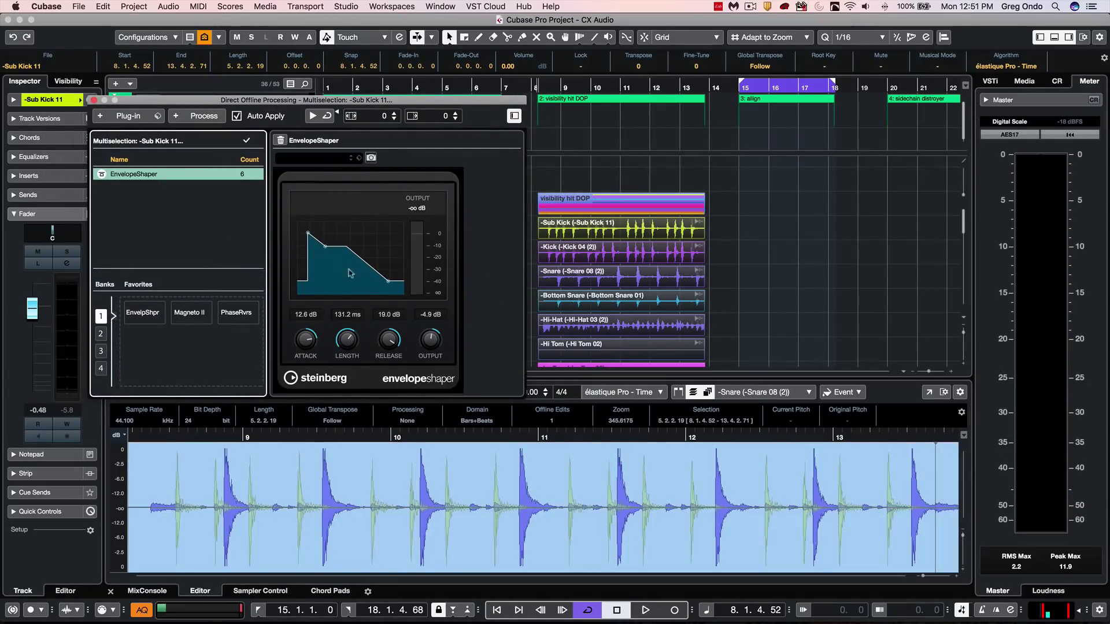
pyautogui.click(196, 314)
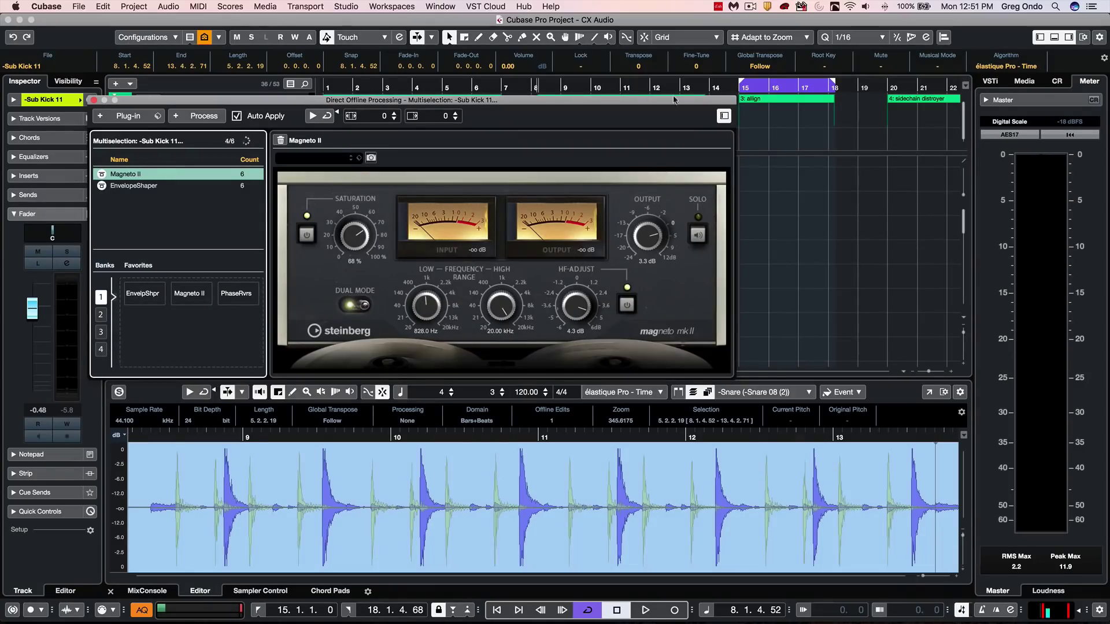
# Add Phase Reverse to the Bottom Snare 01 event alone, then open the FX chain preset options
pyautogui.moveTo(502, 102); pyautogui.dragTo(558, 306)
pyautogui.click(599, 298)
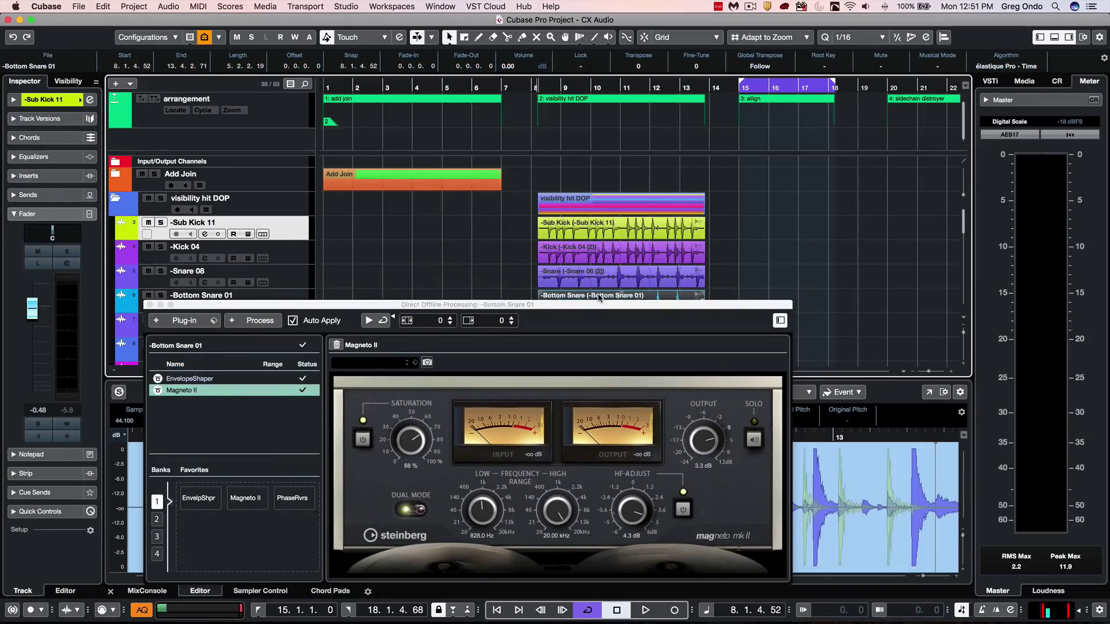
pyautogui.click(294, 498)
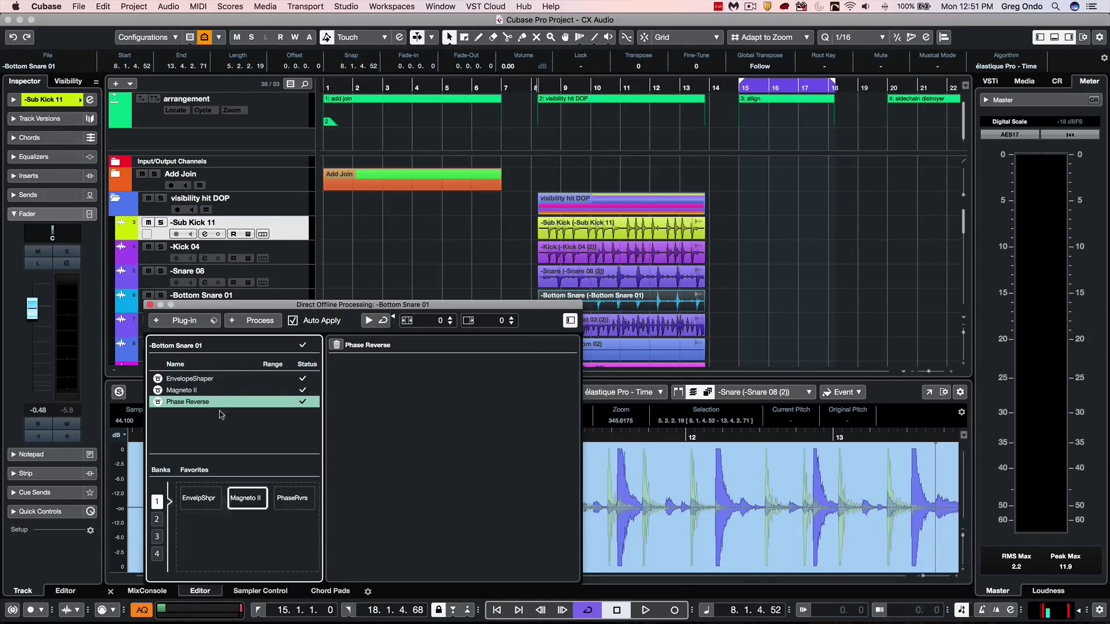
pyautogui.click(157, 519)
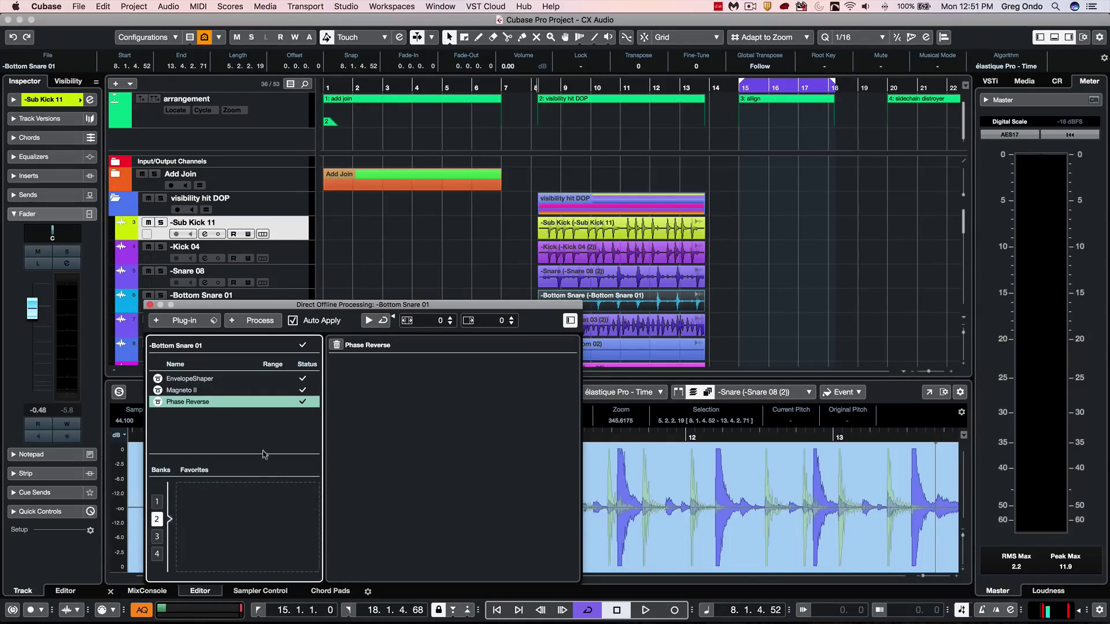
pyautogui.click(212, 321)
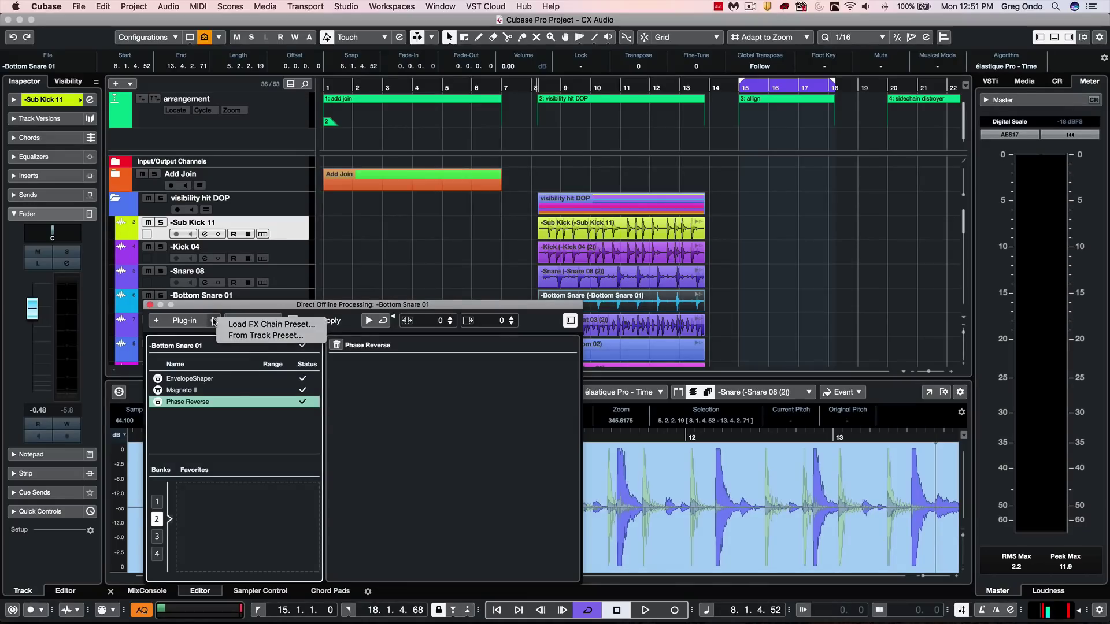
# Load the AM Snare FX chain on Bottom Snare 01, delete all its offline plug-ins, and close the window
pyautogui.click(282, 325)
pyautogui.doubleClick(477, 354)
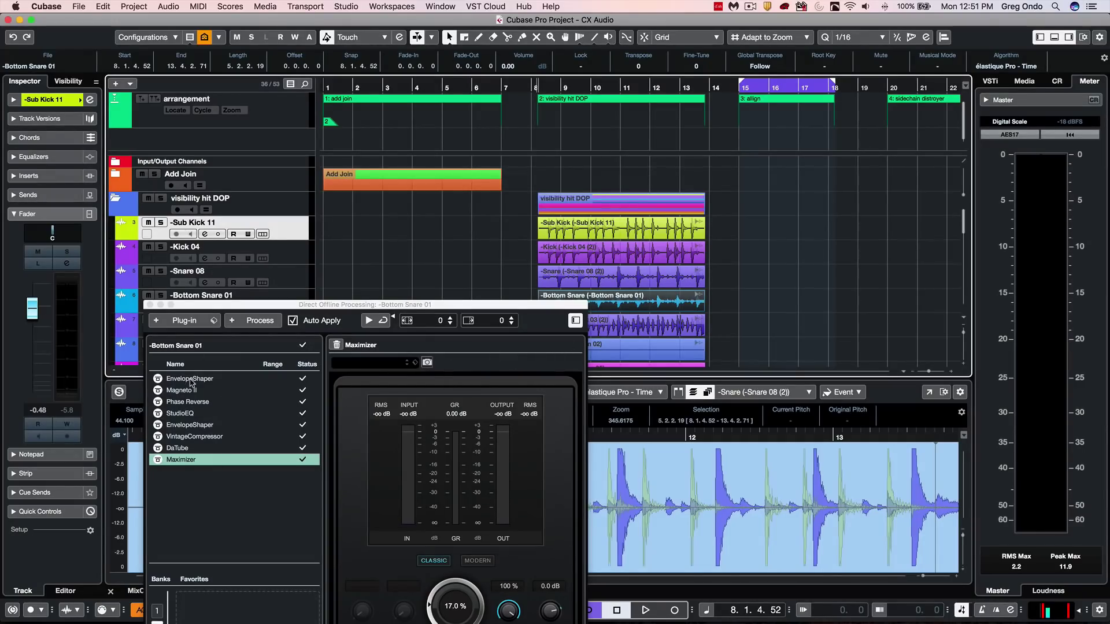
pyautogui.rightClick(193, 405)
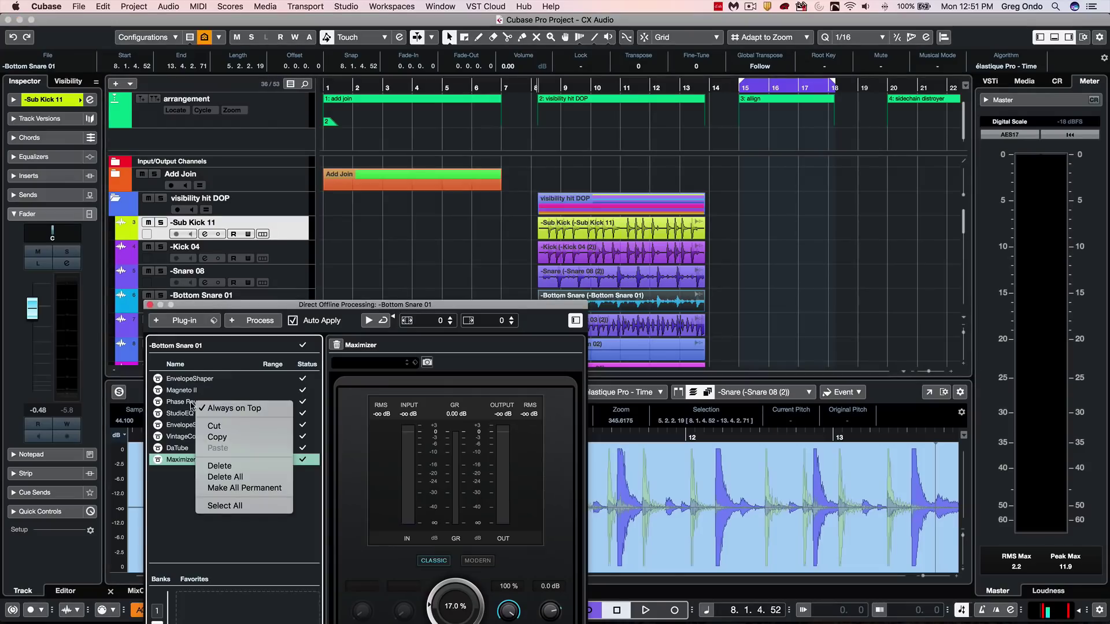
pyautogui.click(233, 477)
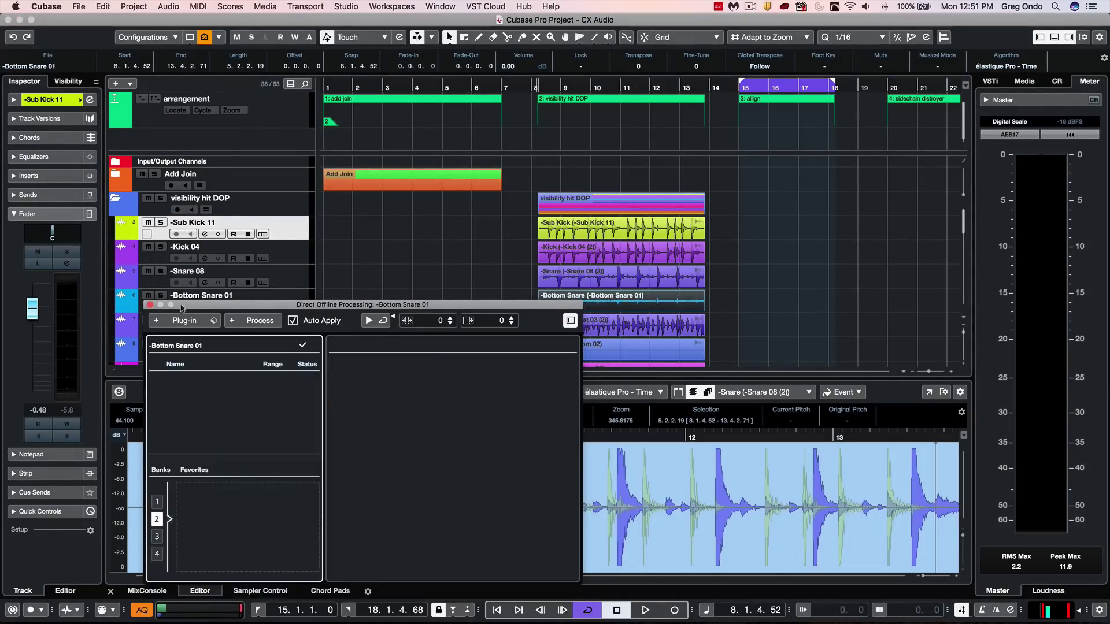
pyautogui.click(149, 305)
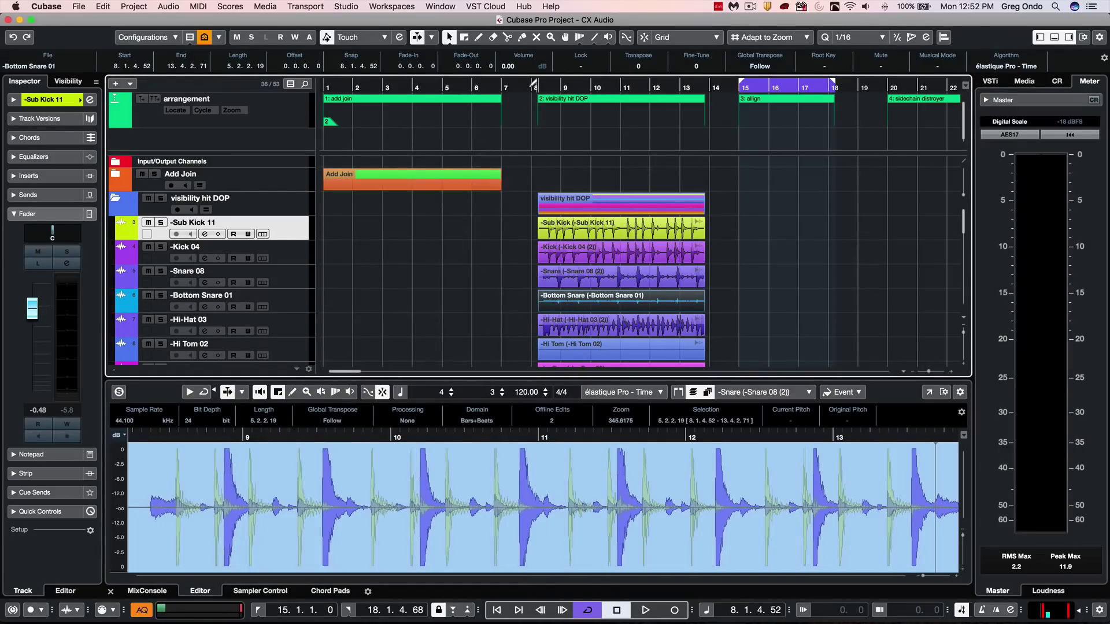
pyautogui.click(113, 199)
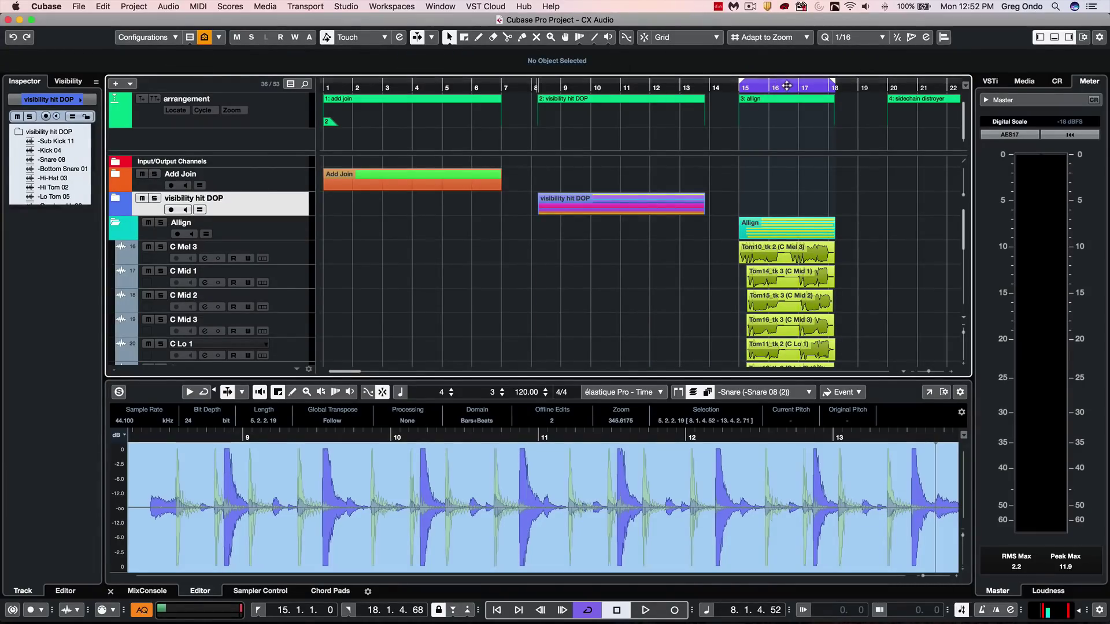
pyautogui.click(827, 92)
pyautogui.scroll(5, 827, 118)
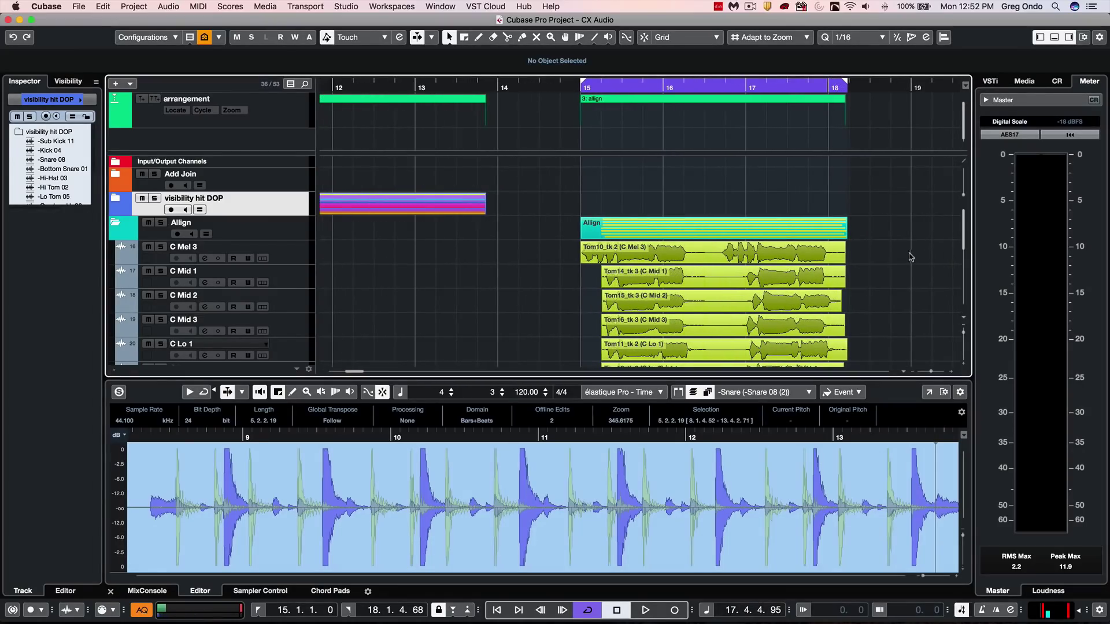
pyautogui.scroll(-2, 908, 257)
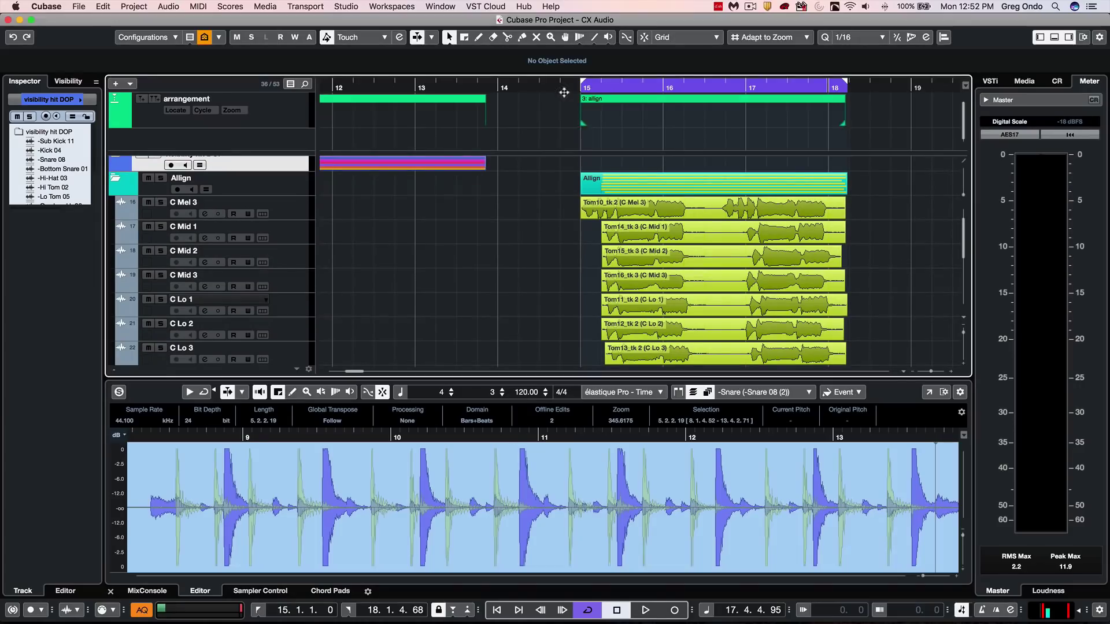
pyautogui.click(578, 90)
pyautogui.press('space')
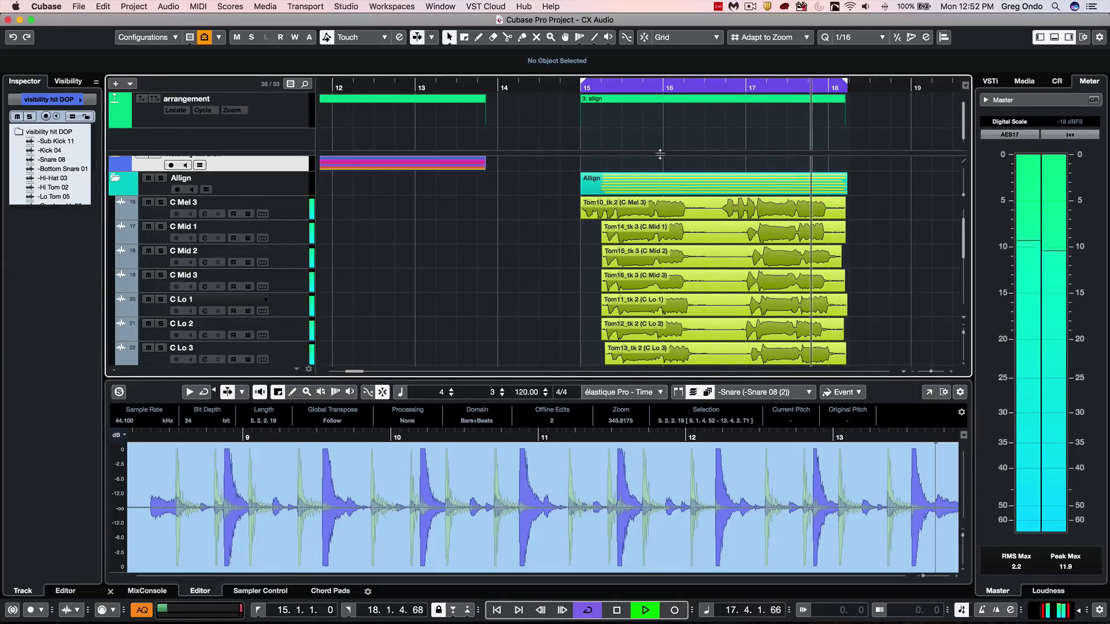
pyautogui.press('space')
pyautogui.click(766, 90)
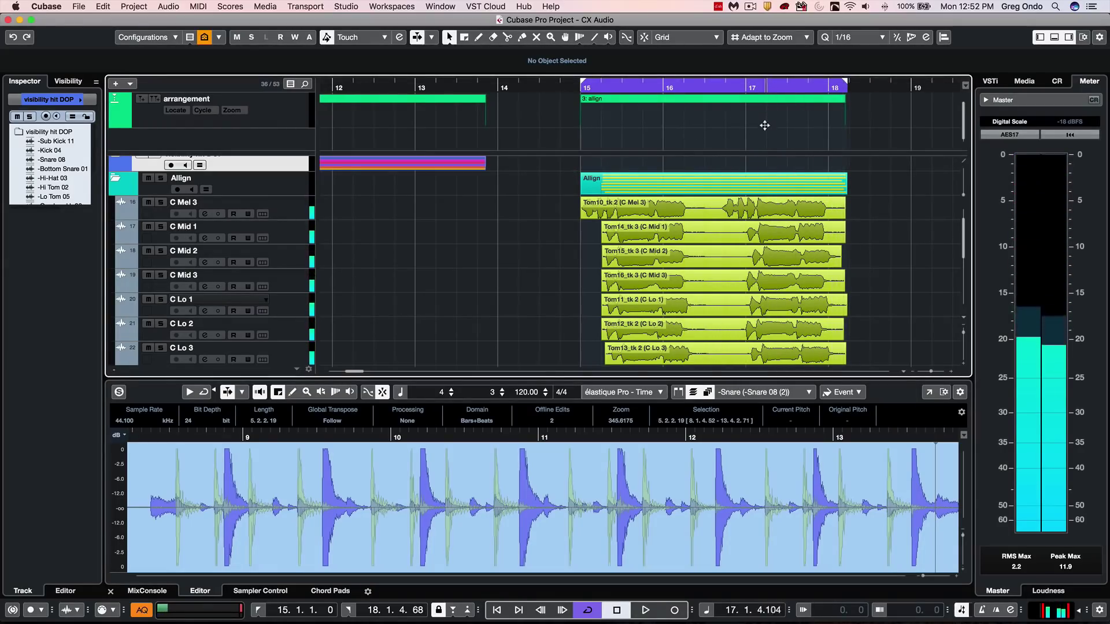
pyautogui.scroll(6, 758, 120)
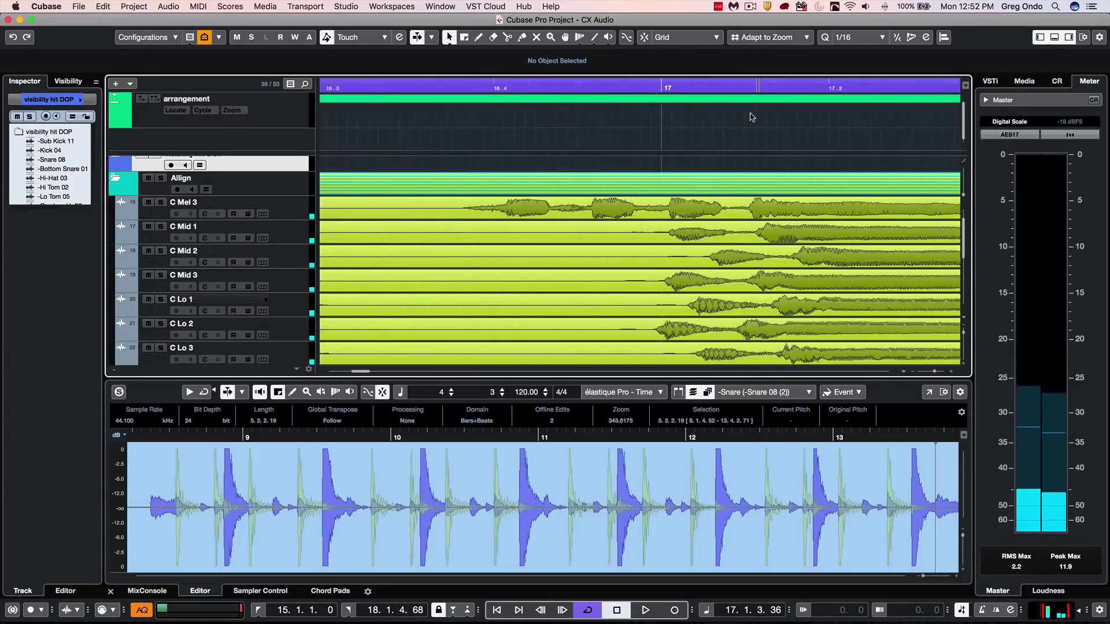
pyautogui.scroll(-7, 750, 115)
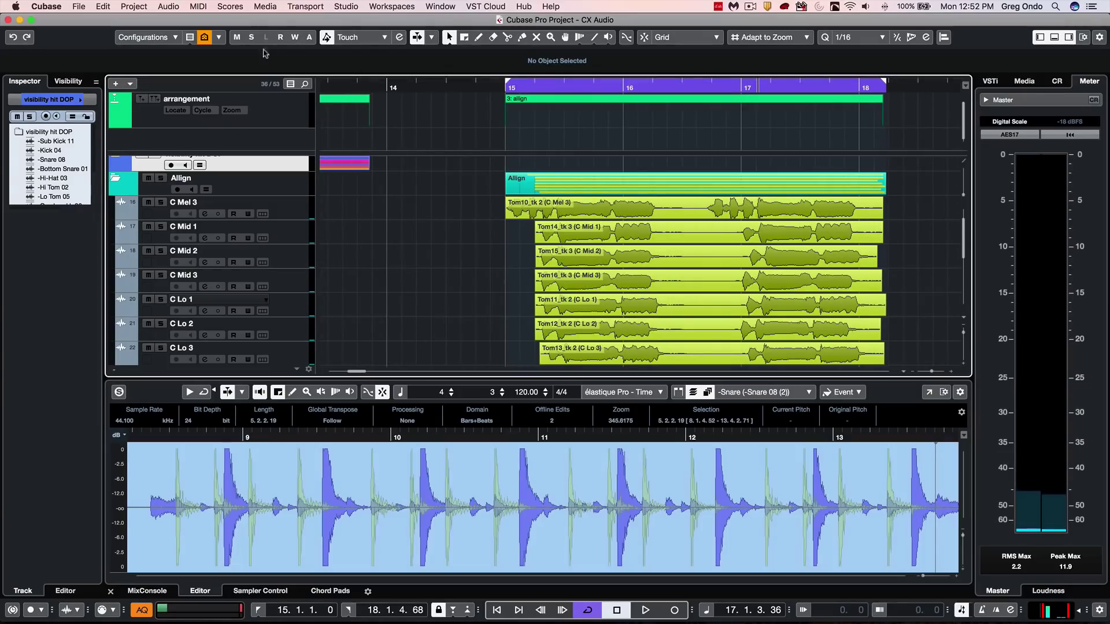
# Bring up the Audio Alignment Panel and clear its existing reference and targets
pyautogui.click(169, 6)
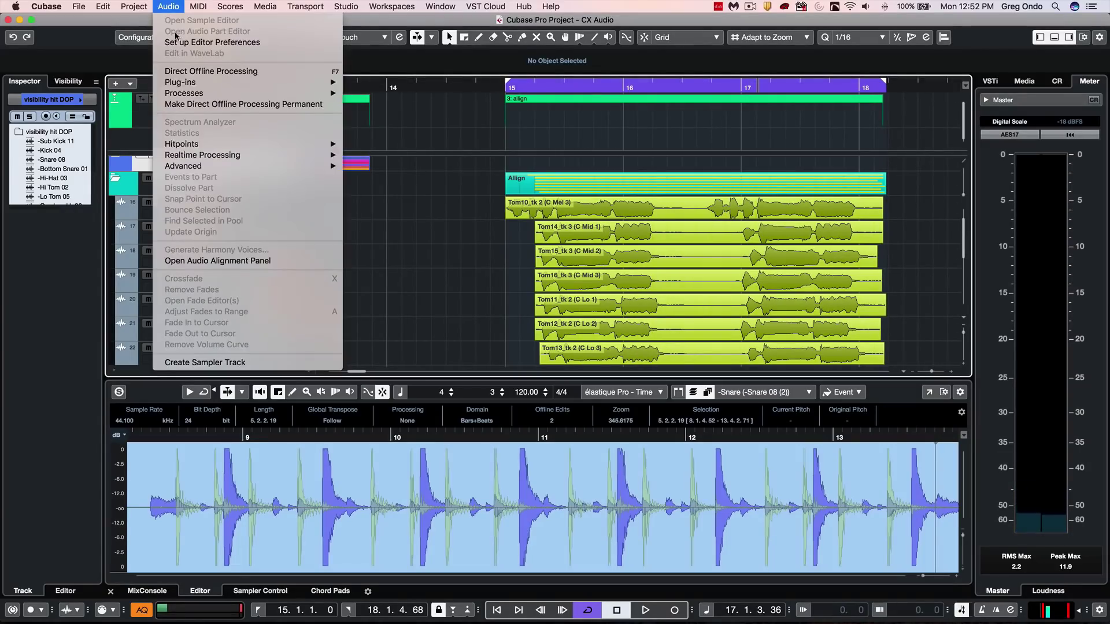
pyautogui.click(199, 262)
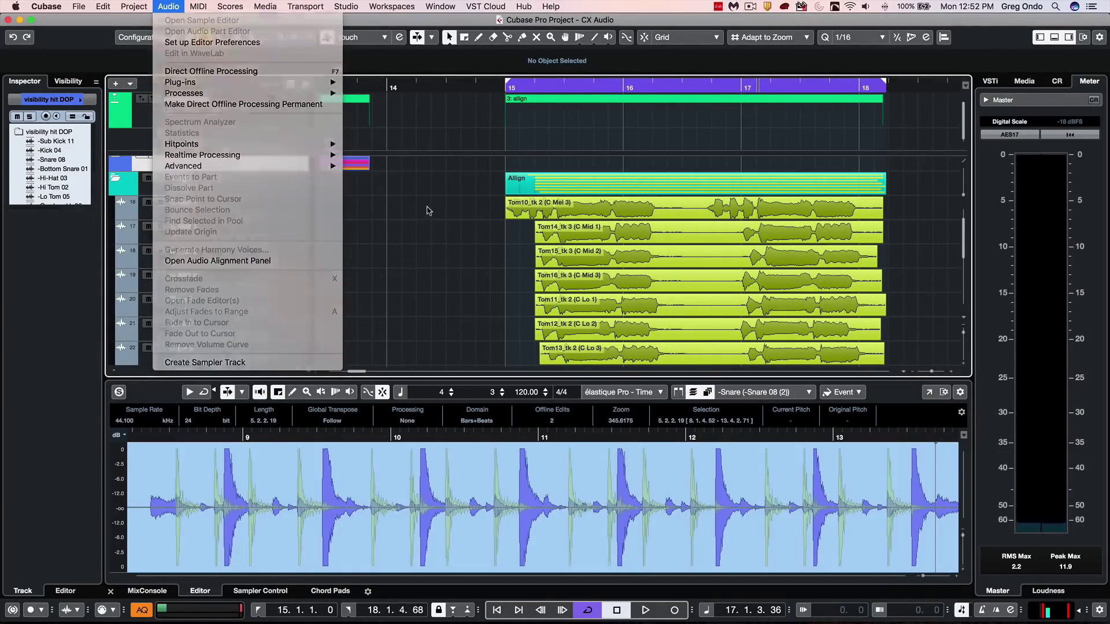
pyautogui.click(944, 38)
pyautogui.click(370, 185)
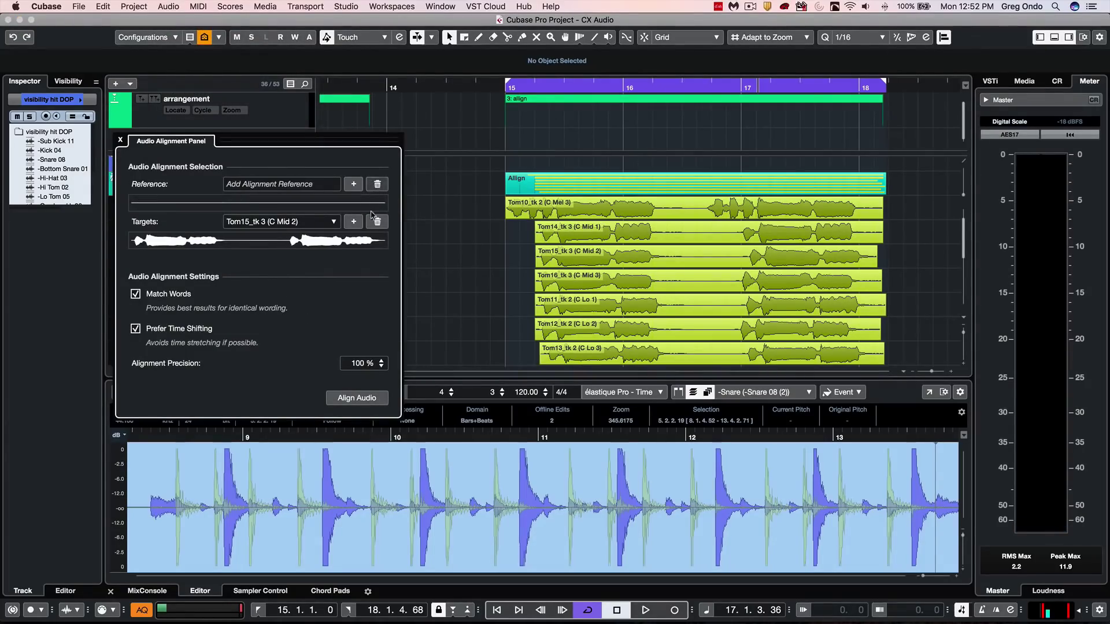
pyautogui.click(369, 222)
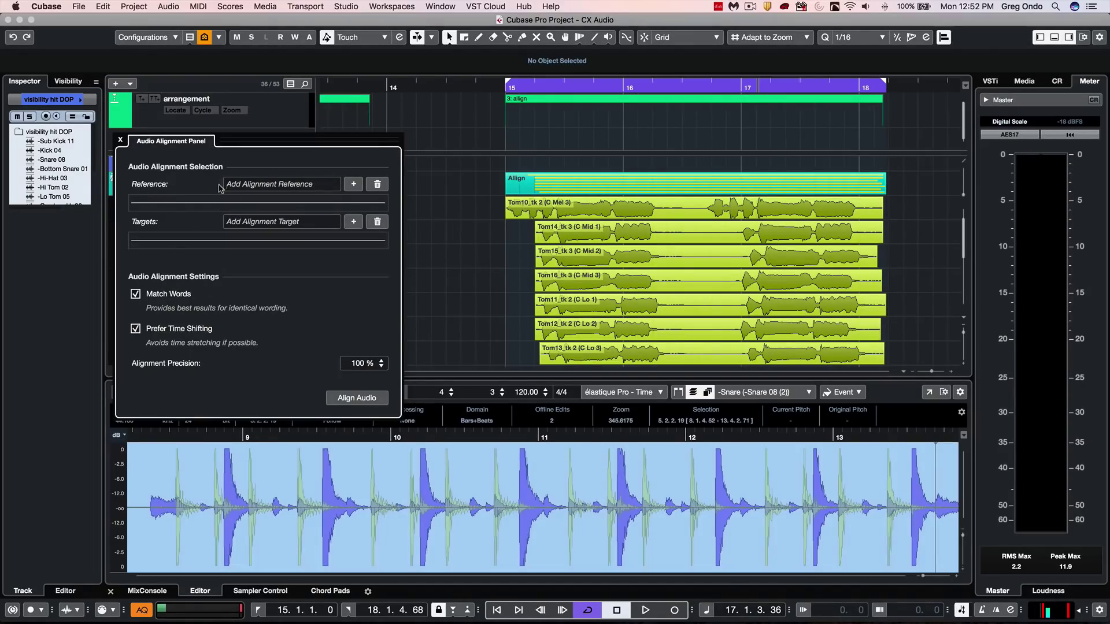
# Set C Mid 1 as reference, add C Mid 2, C Mid 3 and C Lo as targets, align, and play back
pyautogui.click(568, 231)
pyautogui.click(353, 185)
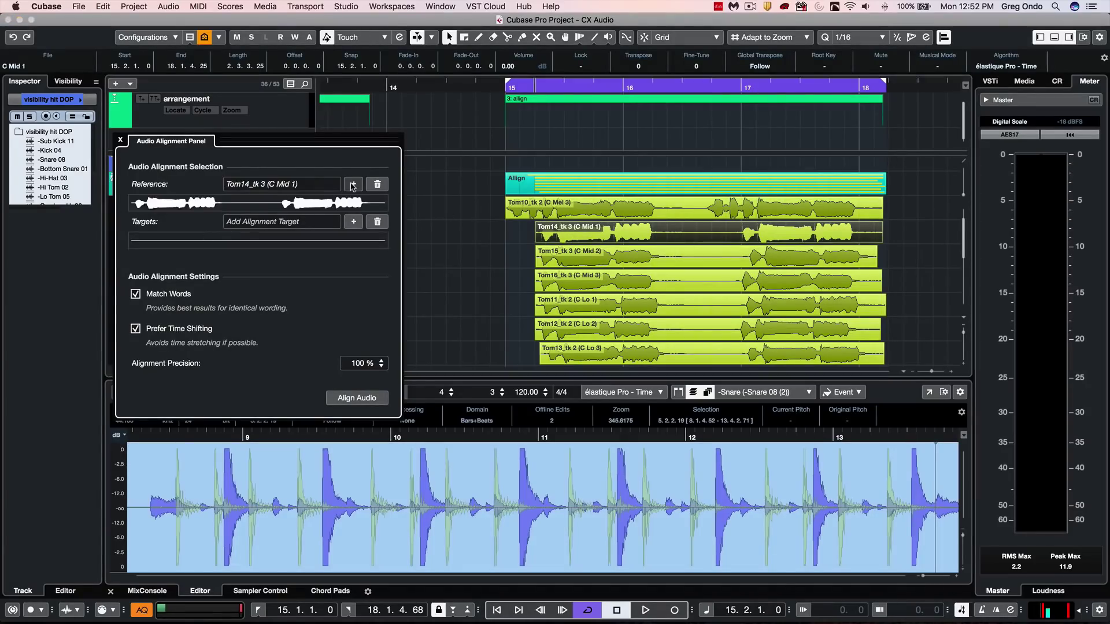
pyautogui.moveTo(512, 256); pyautogui.dragTo(610, 358)
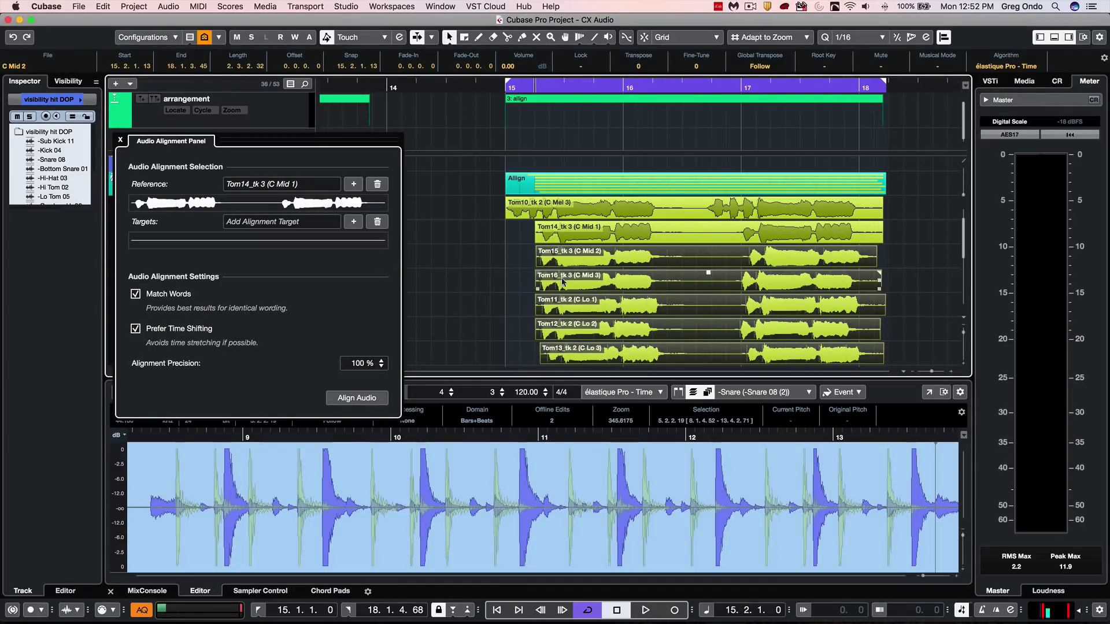
pyautogui.click(353, 223)
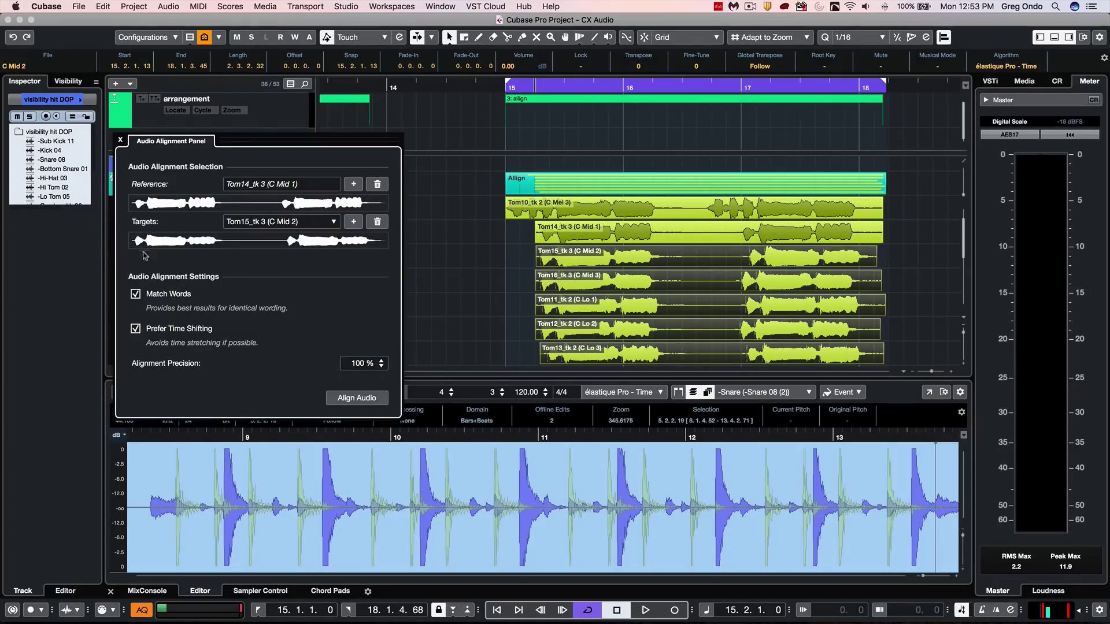
pyautogui.click(347, 399)
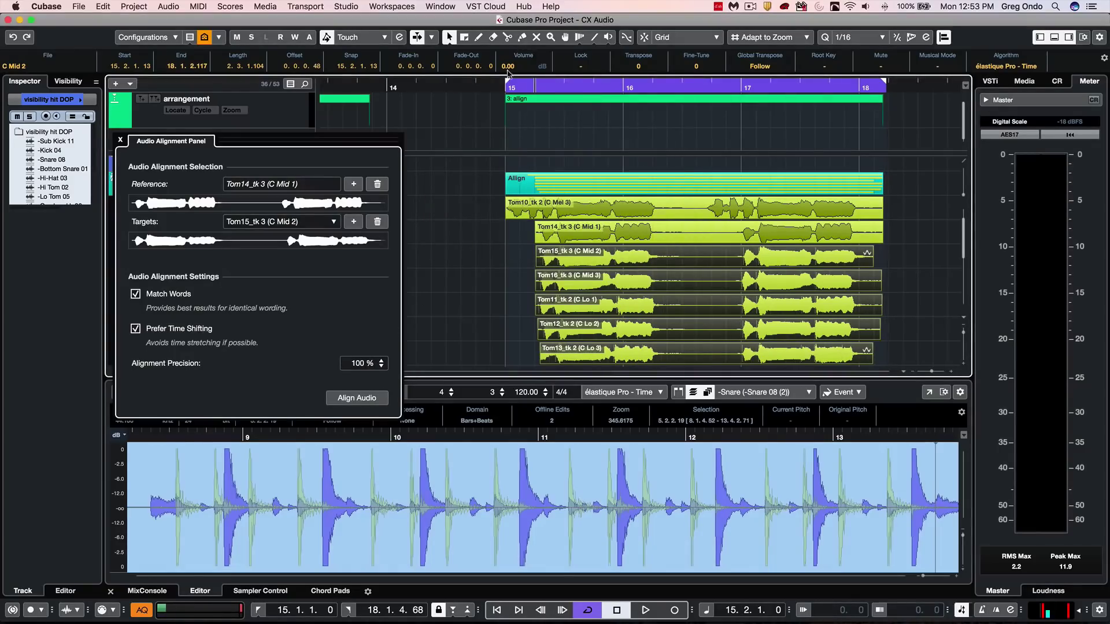
pyautogui.press('space')
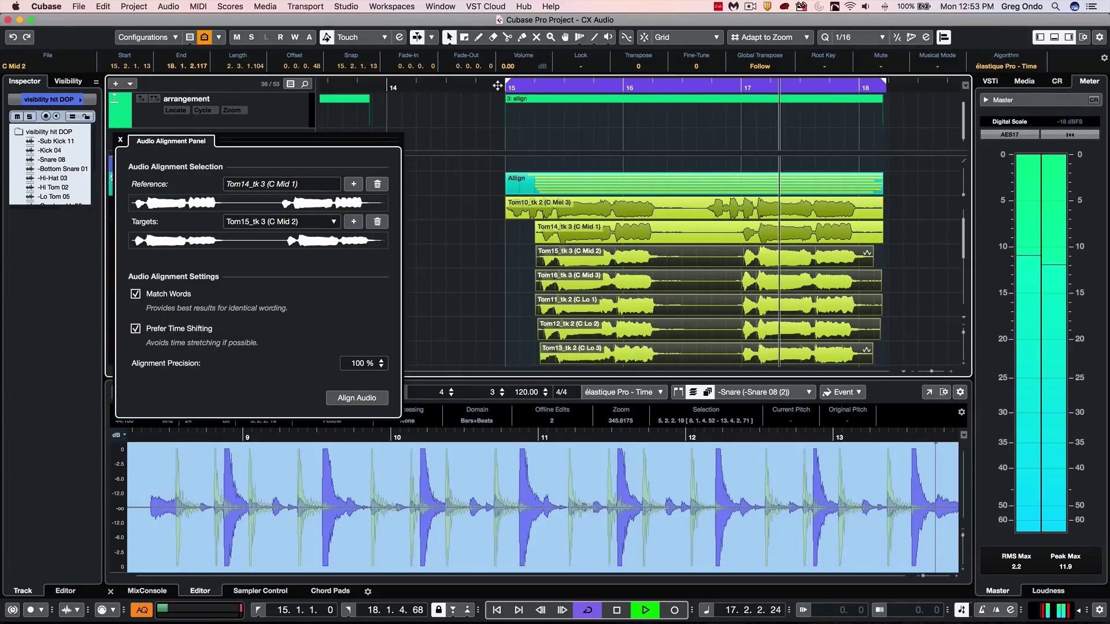
pyautogui.press('space')
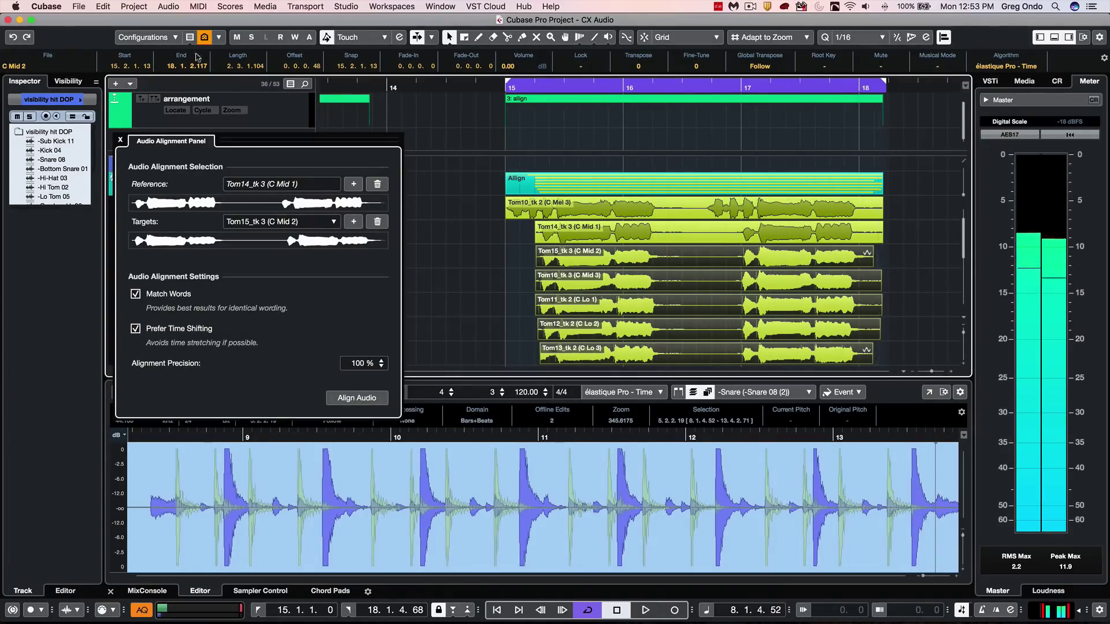
# Collapse the Allign folder, play the side chain distroyer section from bar 20, and select the synth track
pyautogui.click(120, 140)
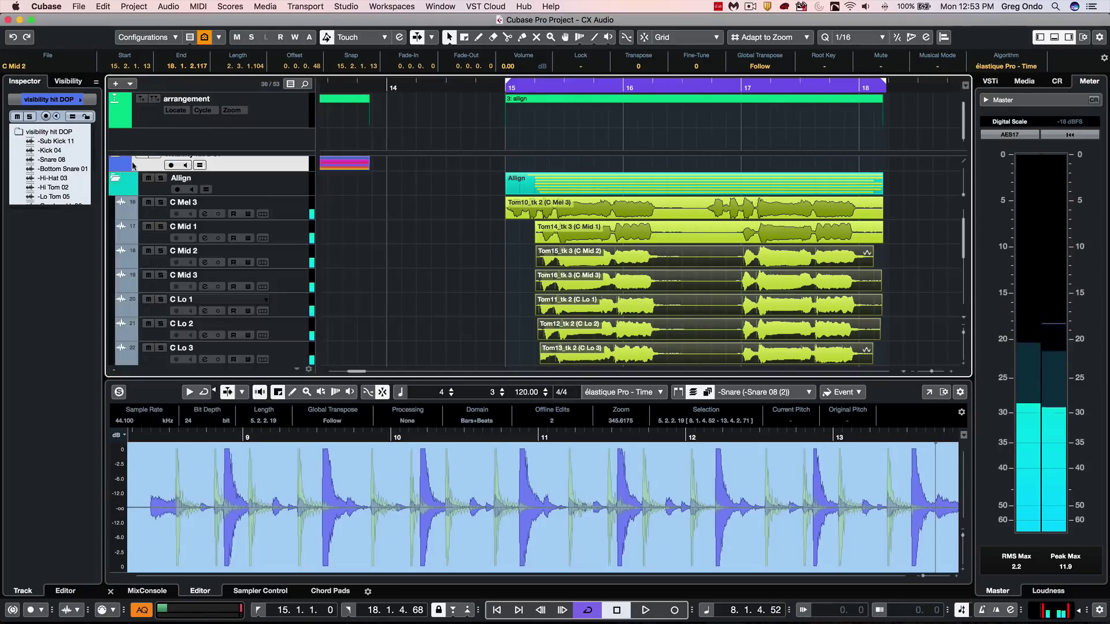
pyautogui.click(109, 180)
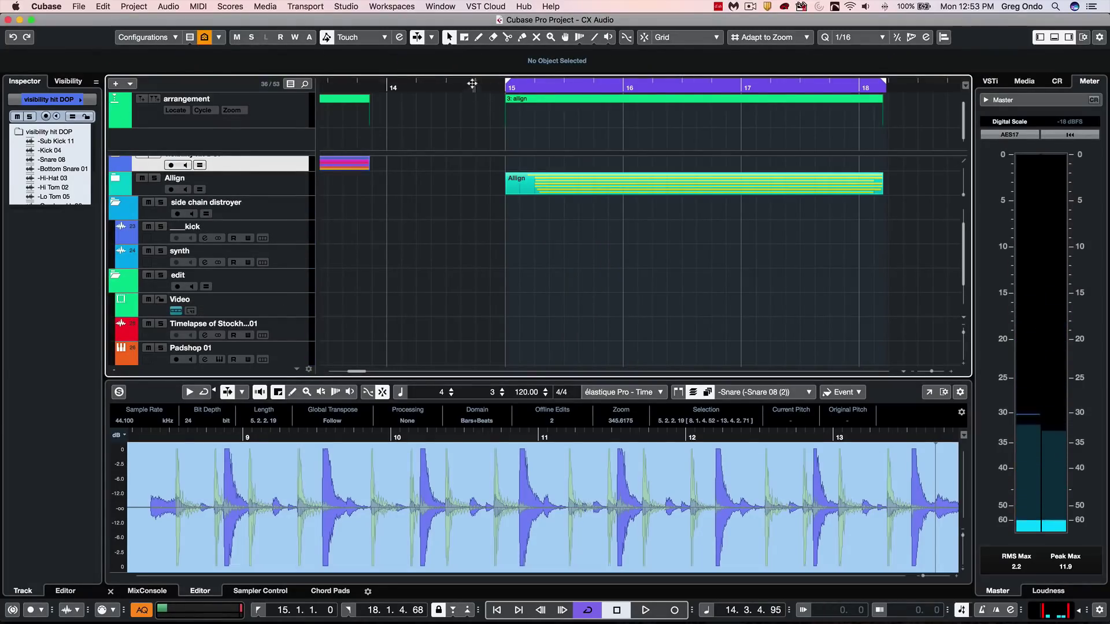
pyautogui.moveTo(472, 82); pyautogui.dragTo(513, 56)
pyautogui.click(757, 85)
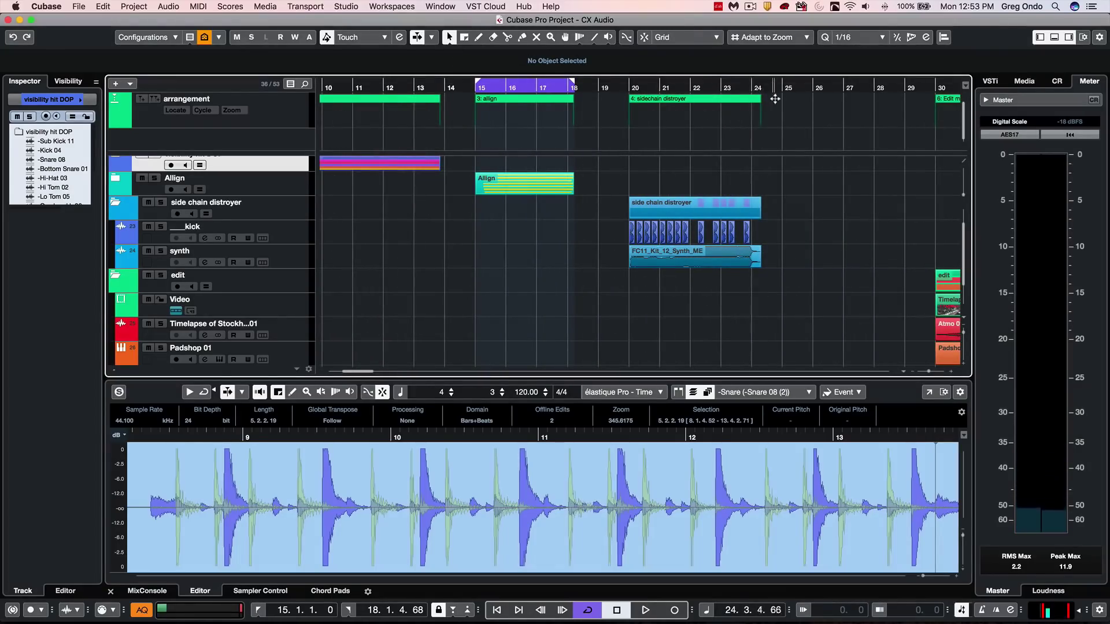
pyautogui.click(628, 89)
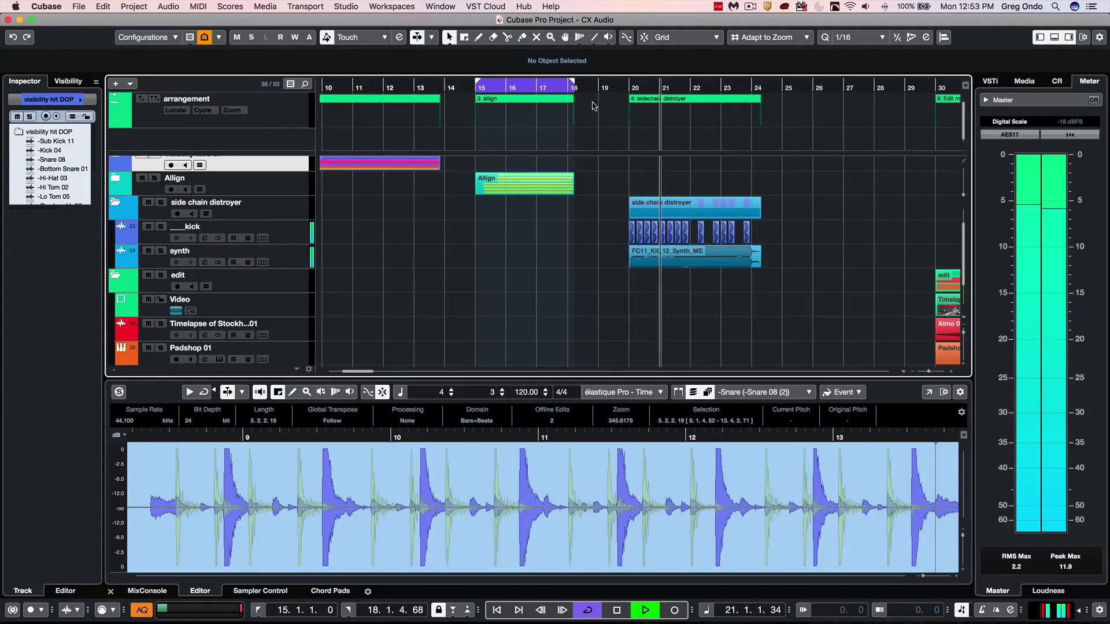
pyautogui.press('space')
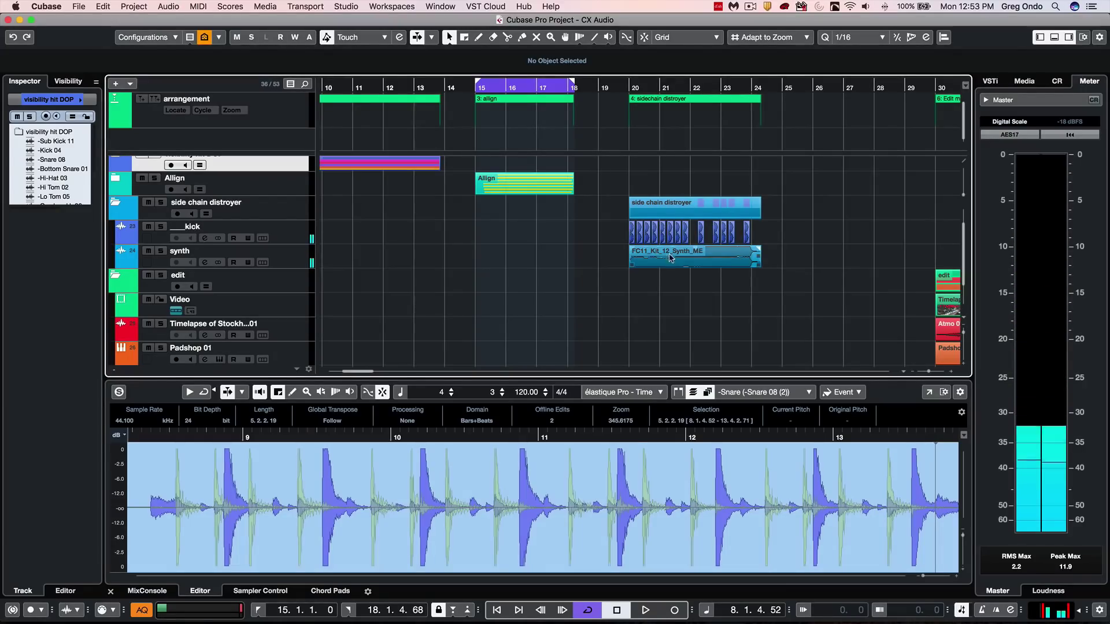
pyautogui.click(281, 261)
# Side-chain the synth track's Compressor insert from the kick track
pyautogui.click(29, 175)
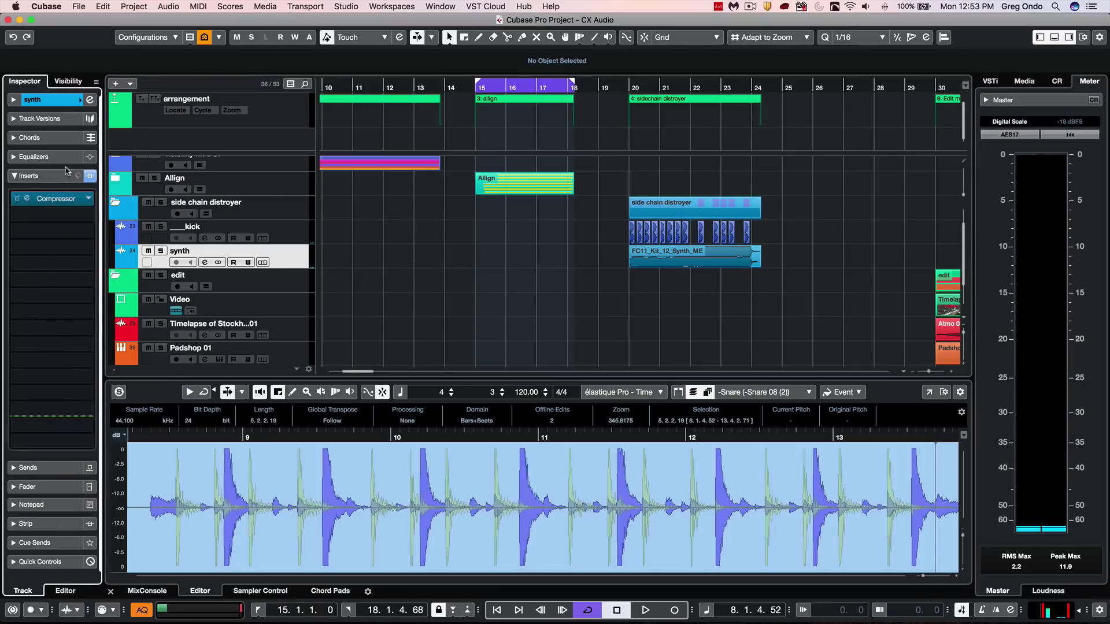
pyautogui.click(25, 202)
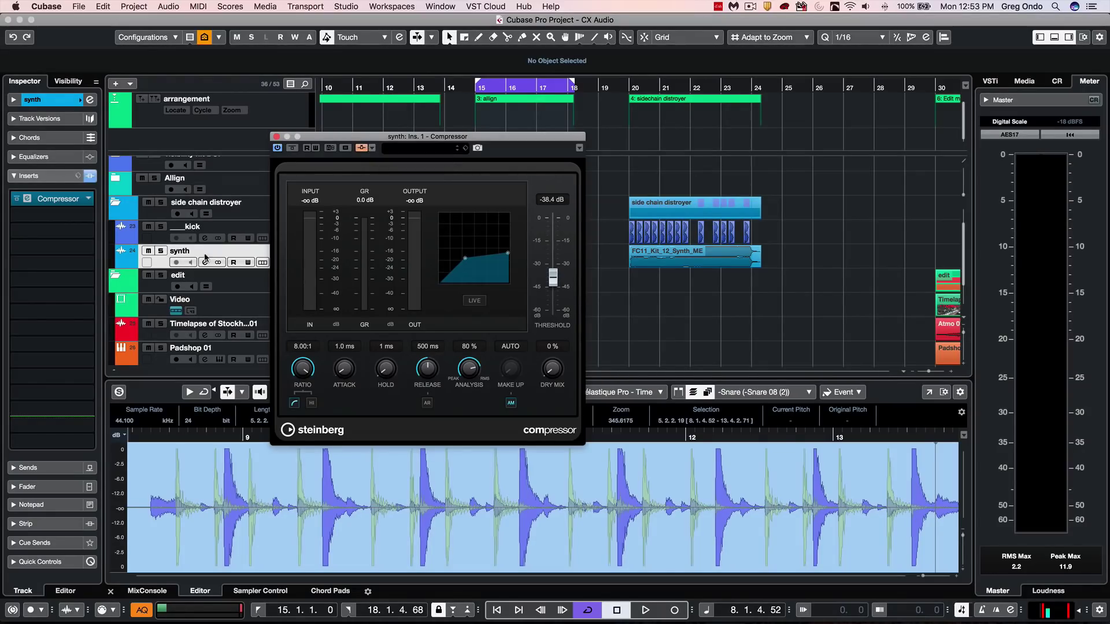
pyautogui.click(371, 148)
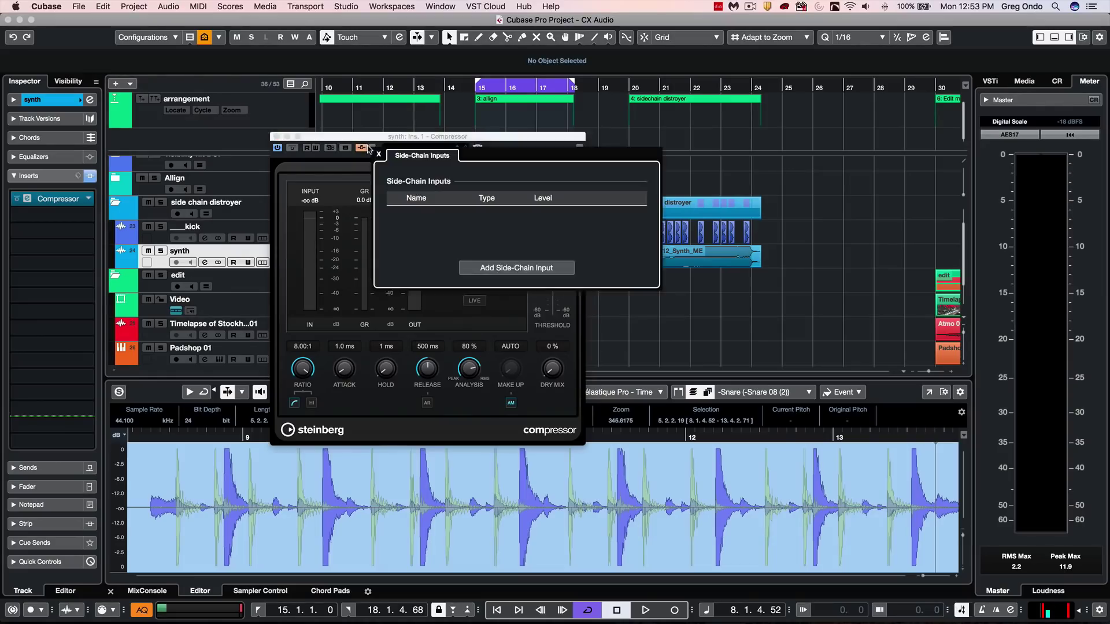
pyautogui.click(490, 268)
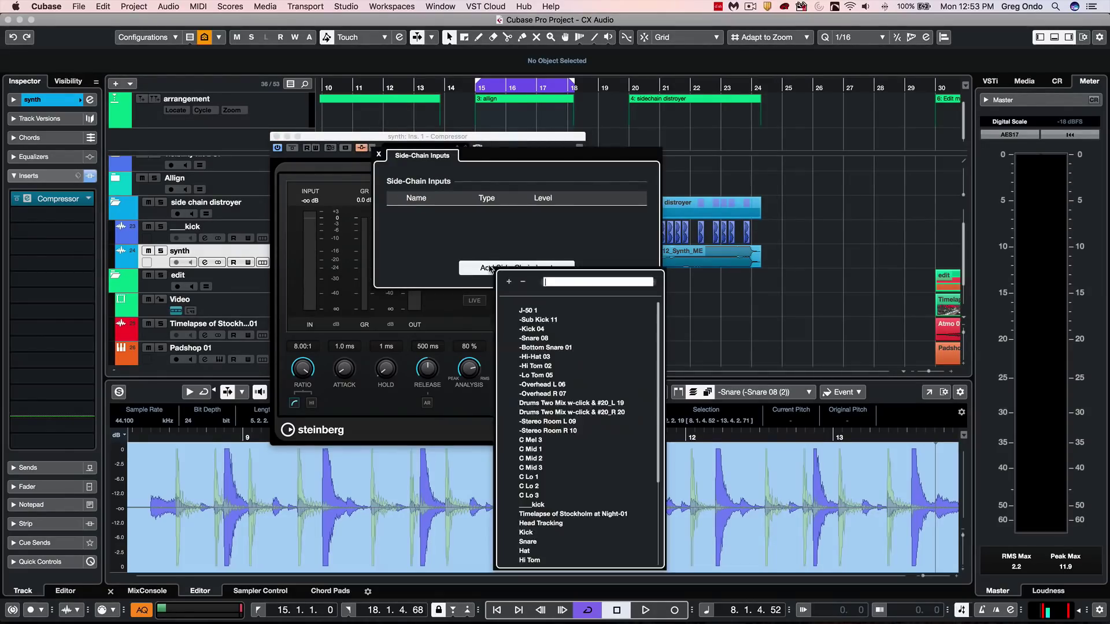
pyautogui.click(538, 504)
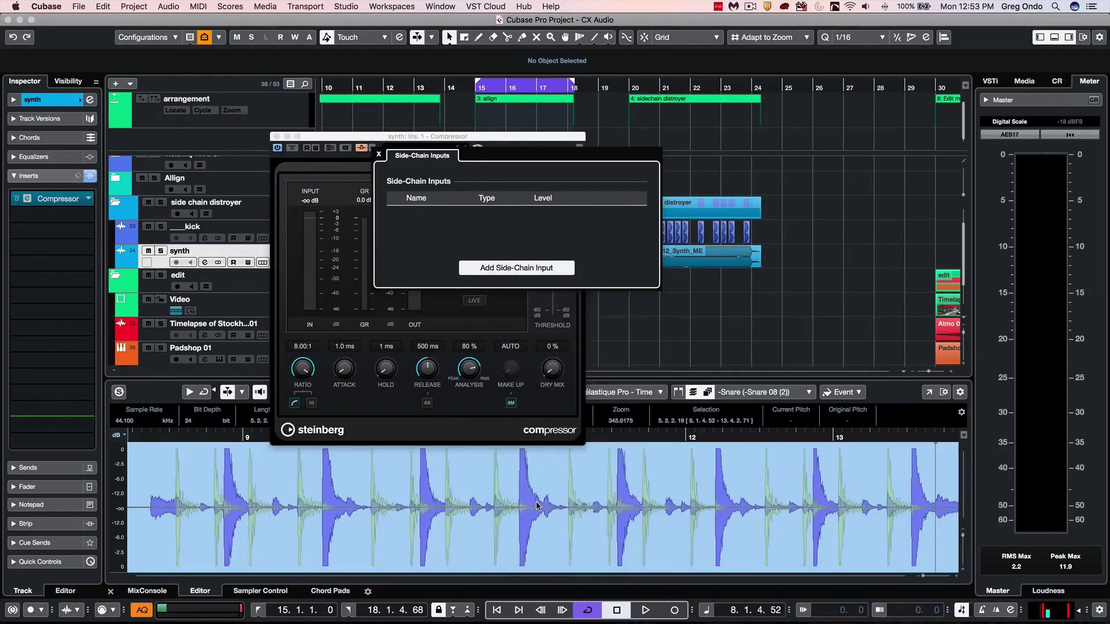
pyautogui.click(378, 154)
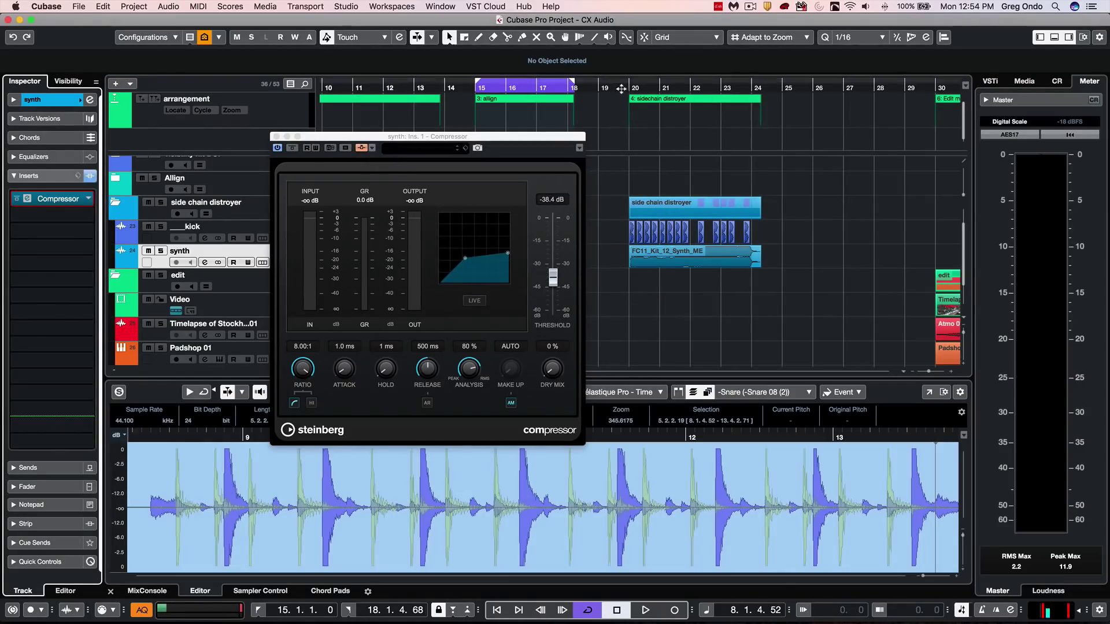
# Play the sidechained synth from bar 20, stop, and close the Compressor window
pyautogui.click(629, 88)
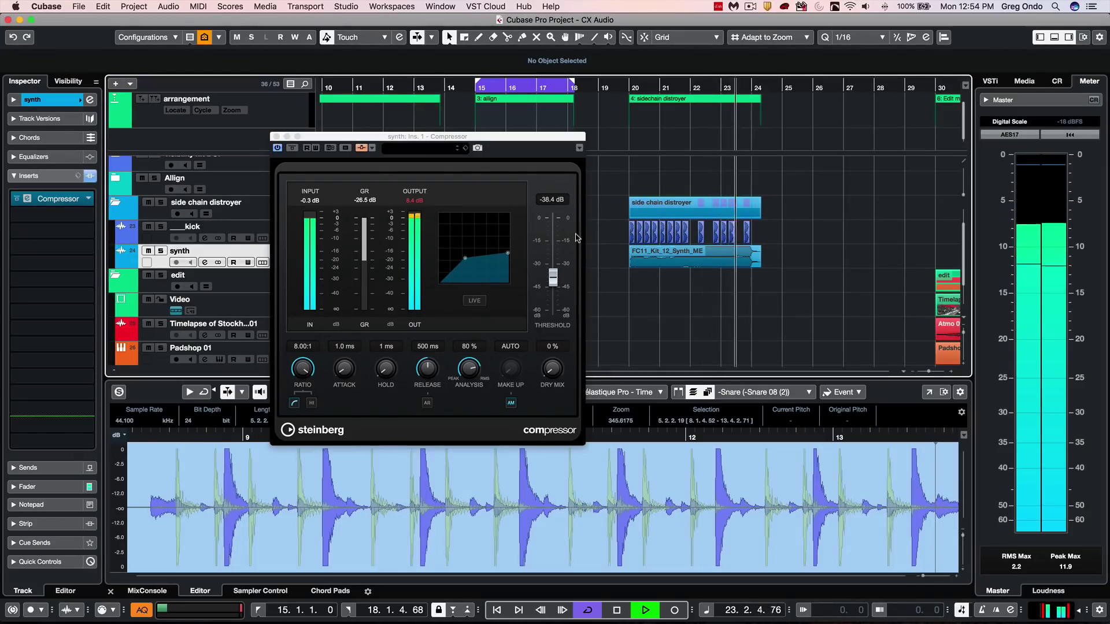
pyautogui.press('space')
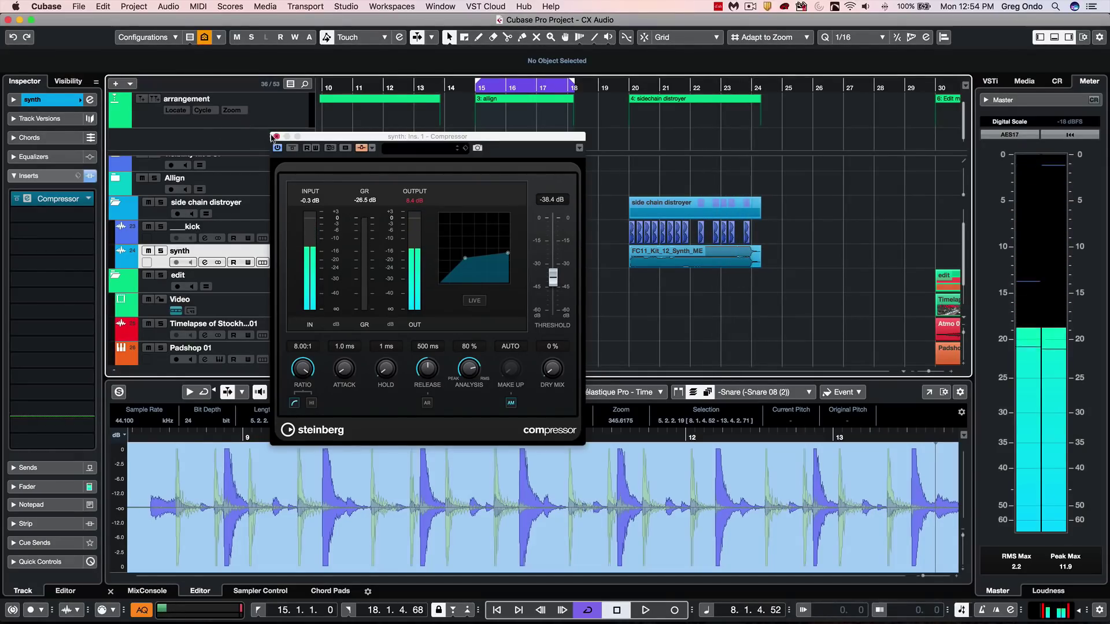
pyautogui.click(276, 136)
# Select the _kick track, open its Distroyer insert, and start playback from bar 20
pyautogui.click(286, 230)
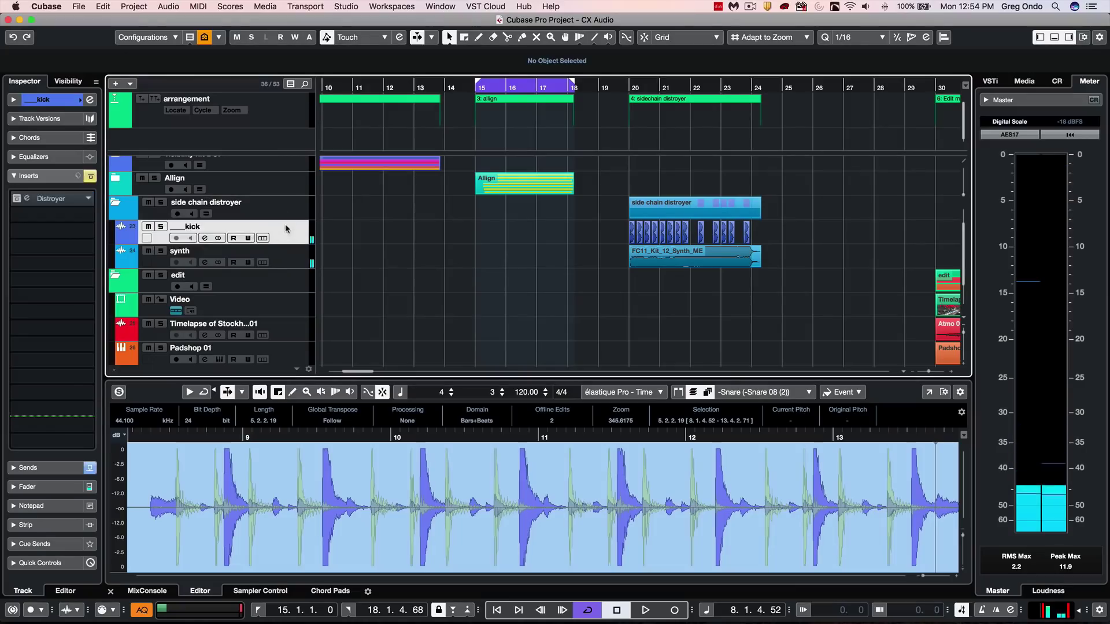
pyautogui.click(27, 199)
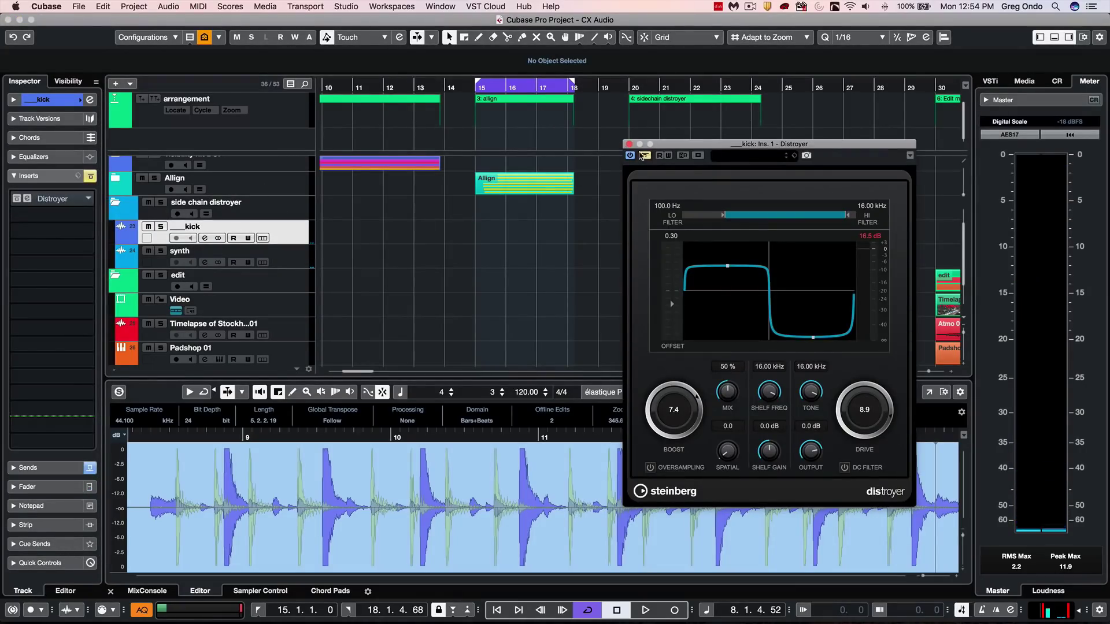
pyautogui.moveTo(650, 144); pyautogui.dragTo(742, 145)
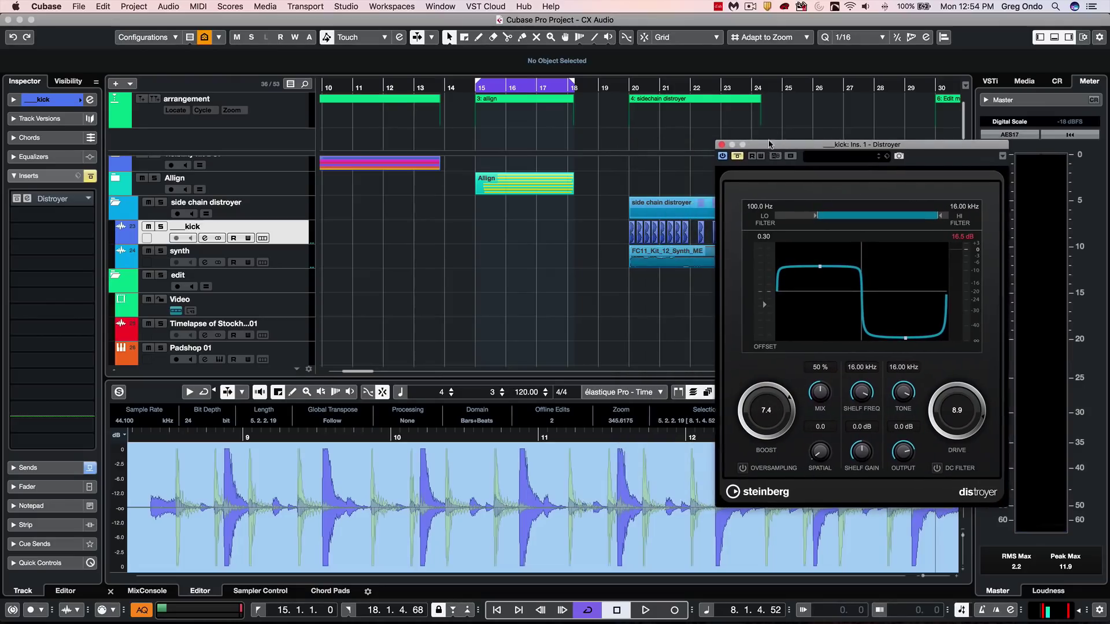
pyautogui.click(624, 86)
pyautogui.press('space')
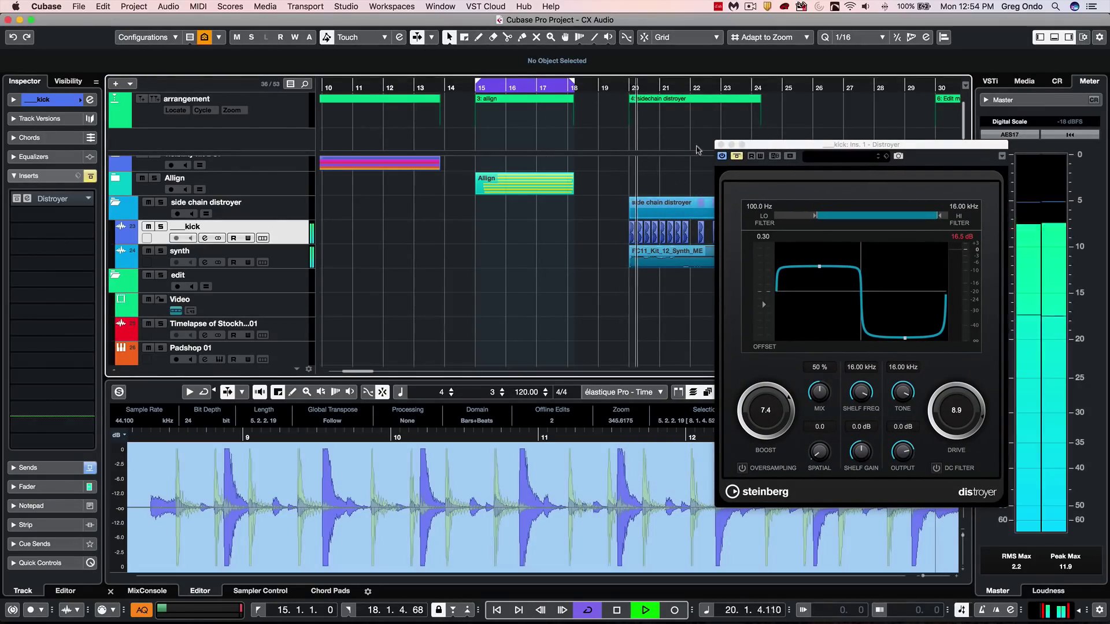
# Bypass the Distroyer to hear the dry kick, then re-enable it during replay and stop
pyautogui.click(736, 158)
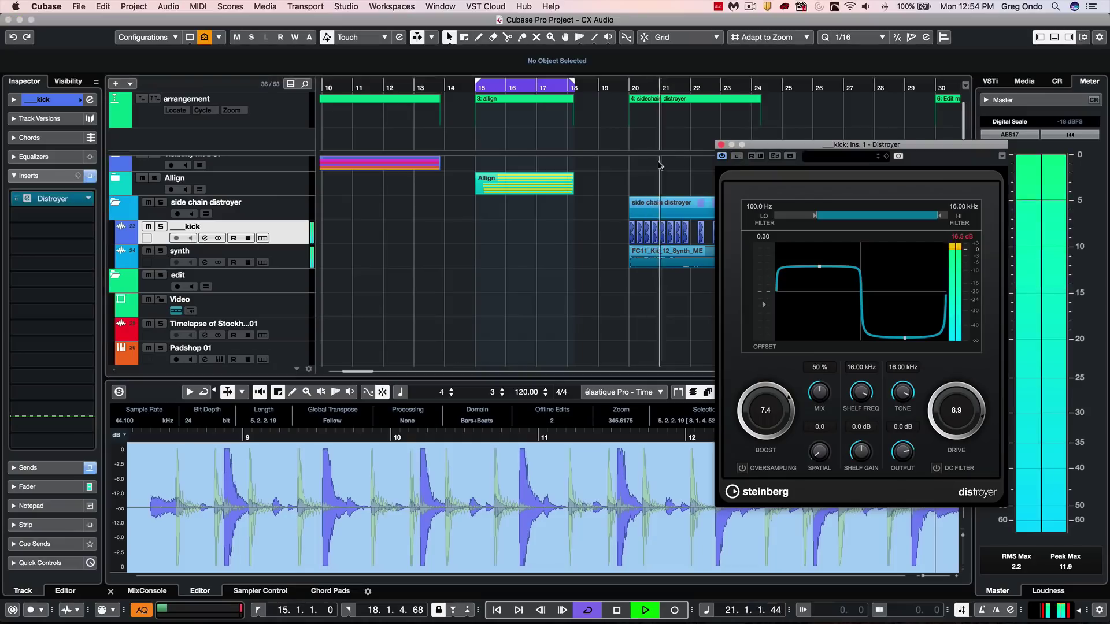
pyautogui.click(737, 157)
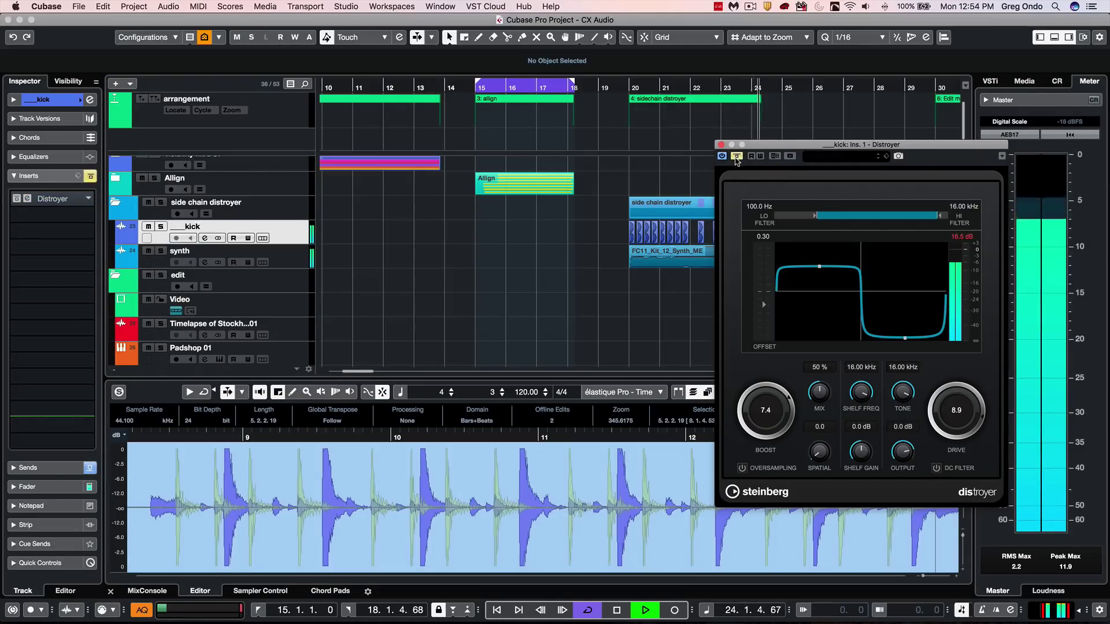
pyautogui.press('space')
pyautogui.click(627, 87)
pyautogui.press('space')
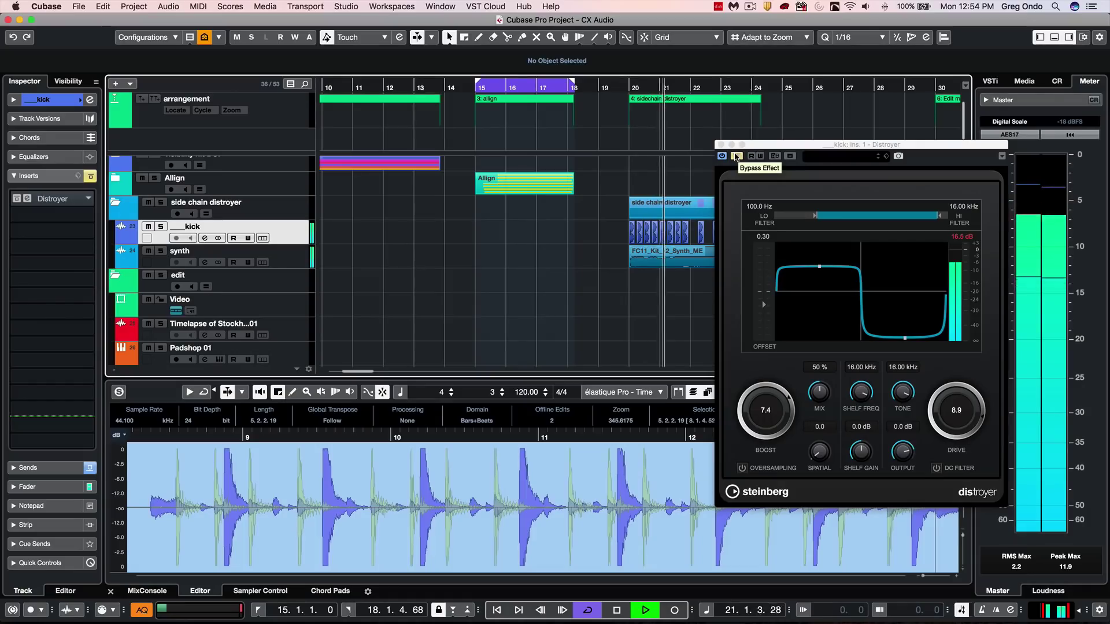
pyautogui.click(736, 157)
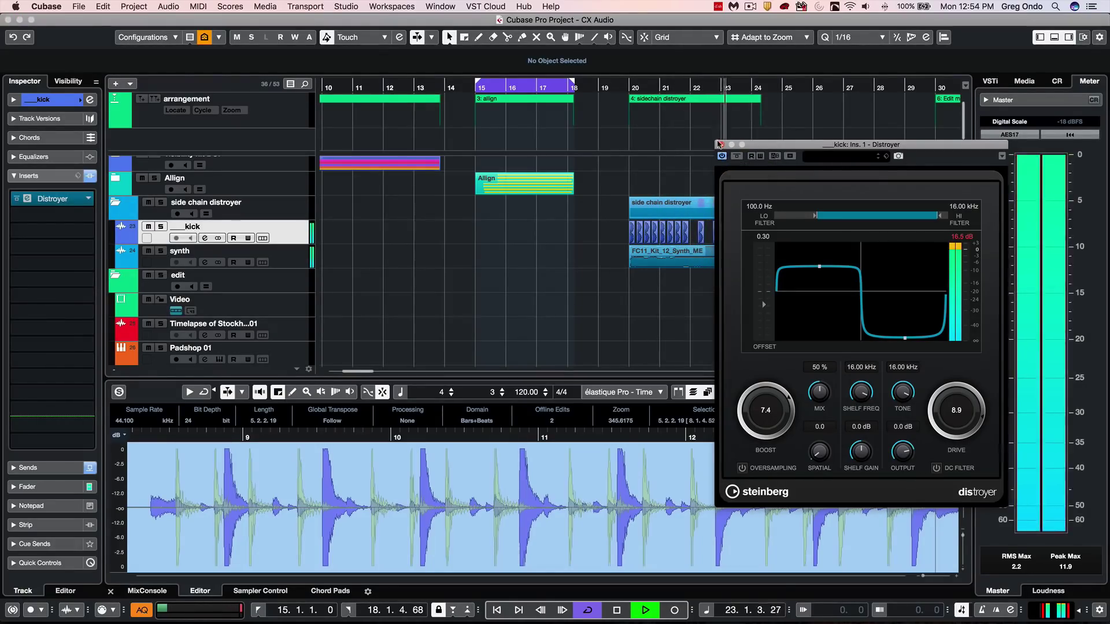
pyautogui.press('space')
# Show the Video Player with Video Follows Edit Mode on, and move the middle Atmo 07 event earlier
pyautogui.click(719, 144)
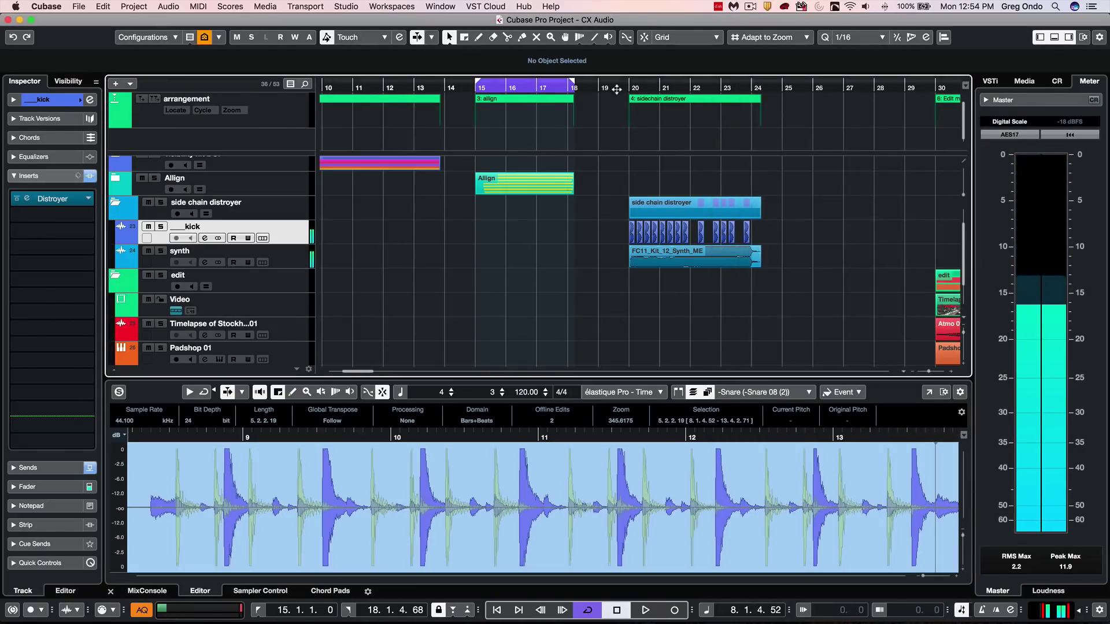
pyautogui.moveTo(616, 88); pyautogui.dragTo(613, 64)
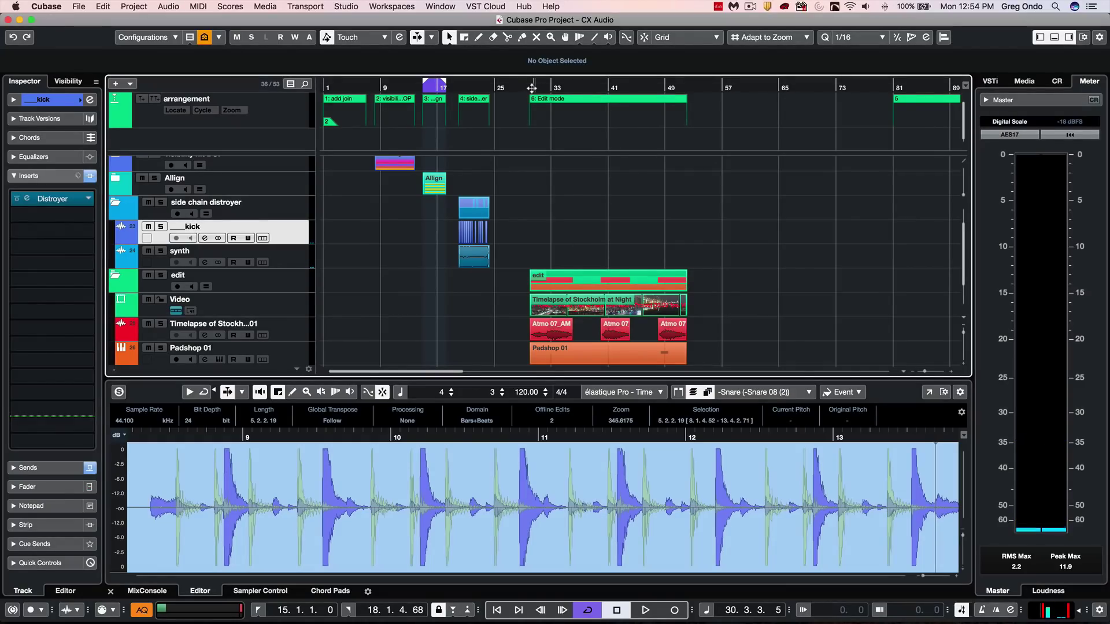
pyautogui.press('F8')
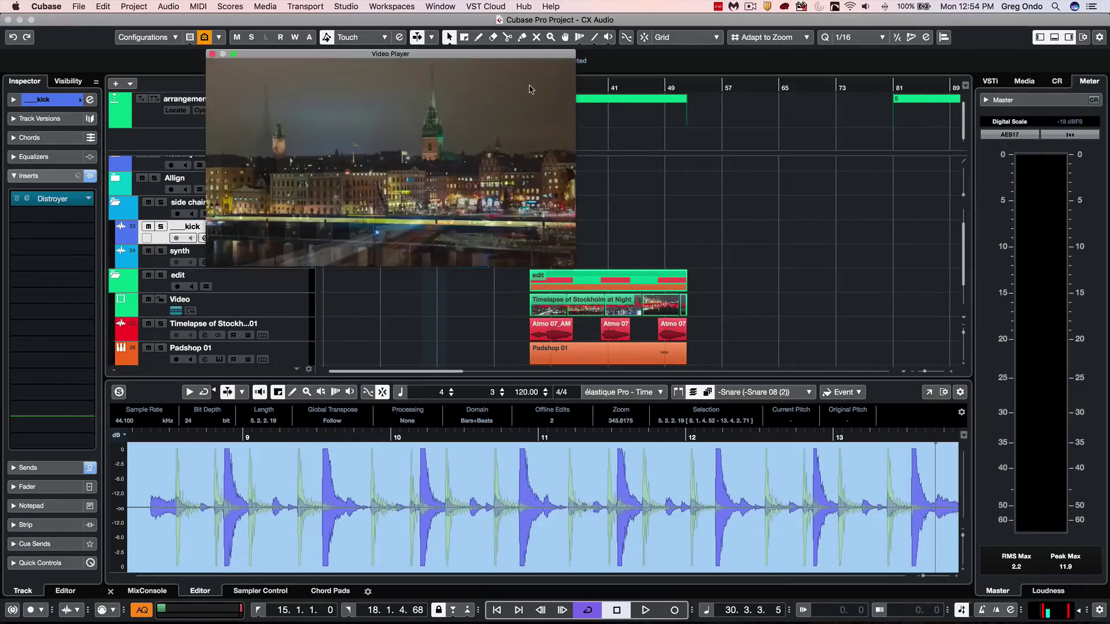
pyautogui.click(295, 4)
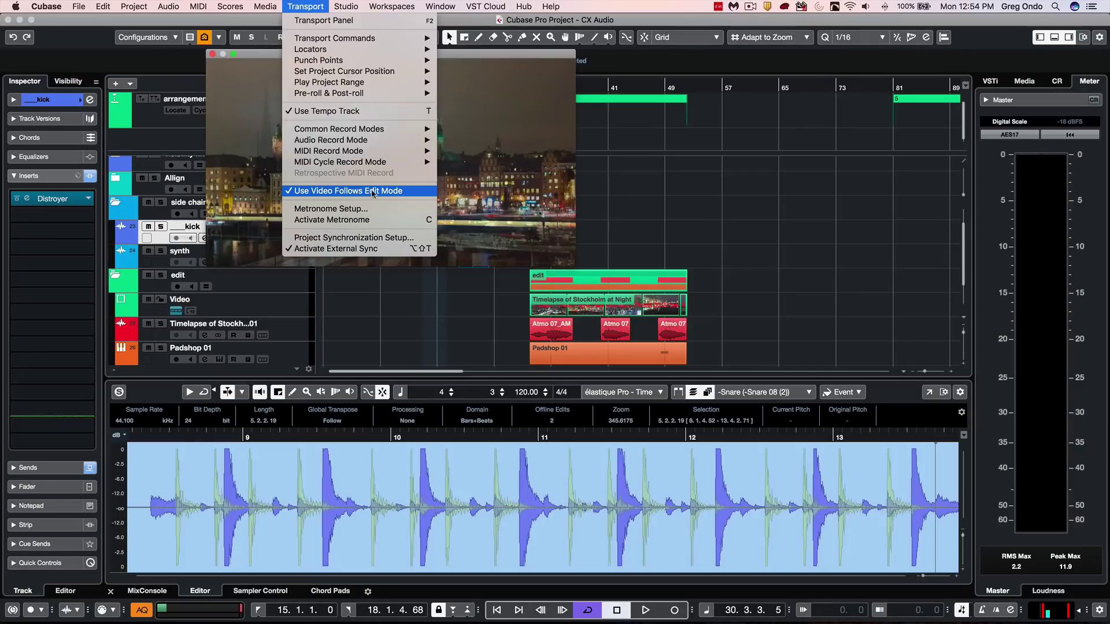
pyautogui.click(629, 199)
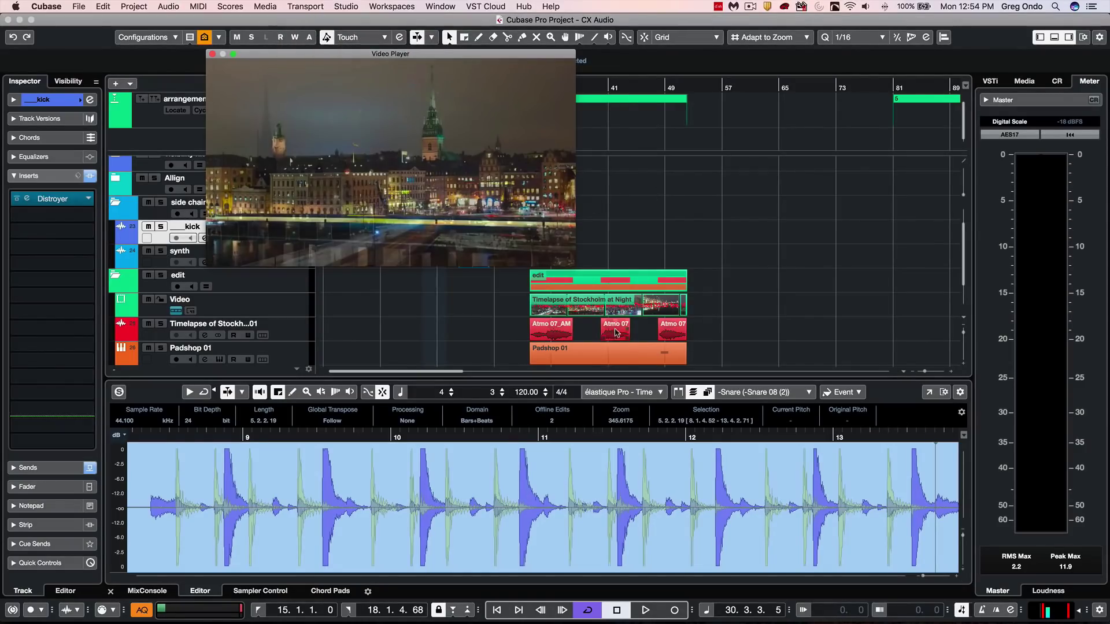
pyautogui.moveTo(617, 332); pyautogui.dragTo(609, 330)
# Shift the F#2 note of the Padshop 01 part against the picture, then close the Video Player
pyautogui.click(663, 356)
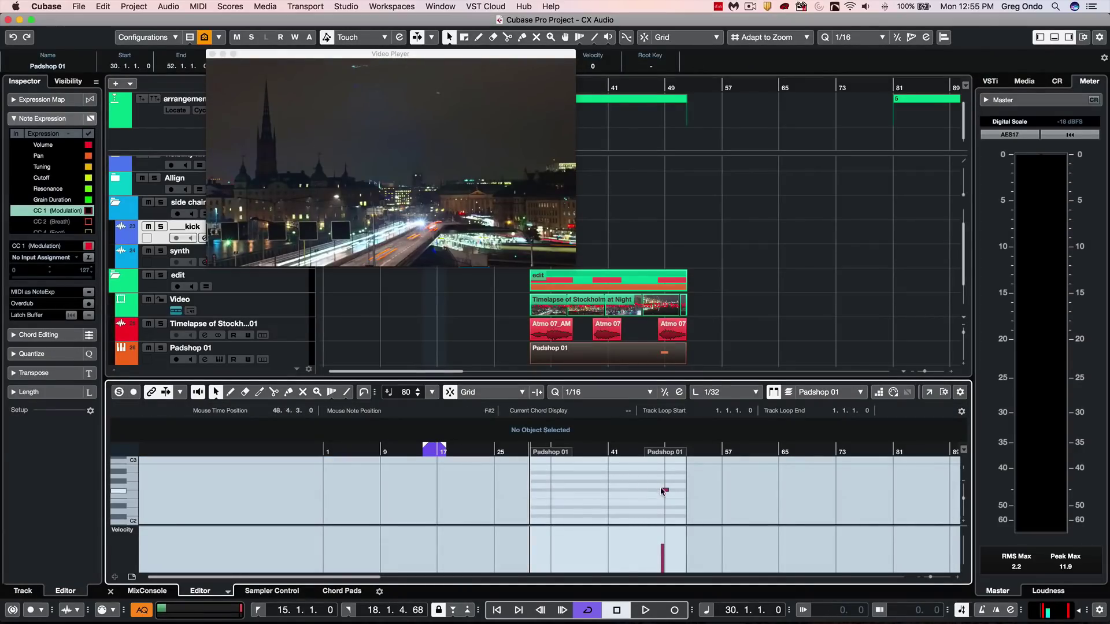
pyautogui.moveTo(663, 492); pyautogui.dragTo(665, 492)
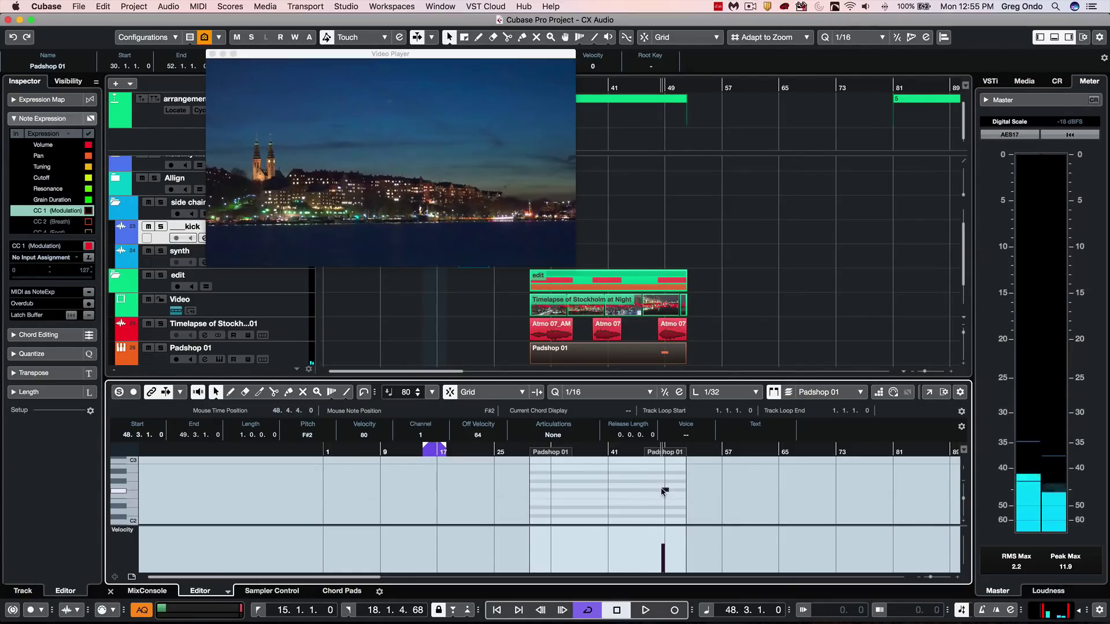
pyautogui.moveTo(665, 491); pyautogui.dragTo(663, 492)
pyautogui.click(211, 54)
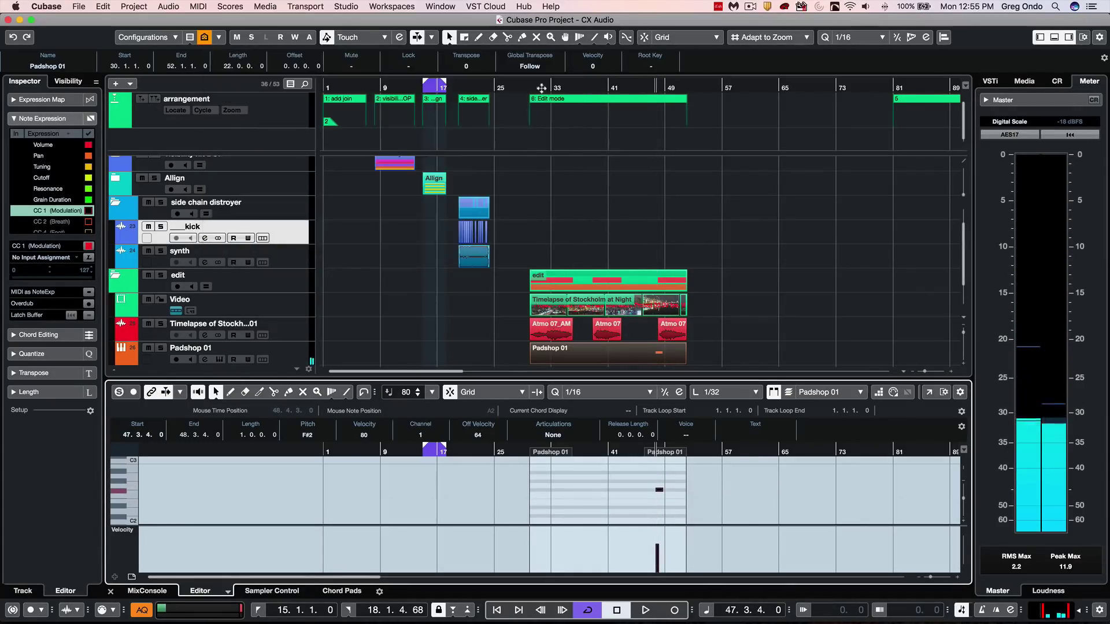
# Preview a marked section of Atmo 08_AM and place it on the Timelapse track at bar 57
pyautogui.click(1024, 81)
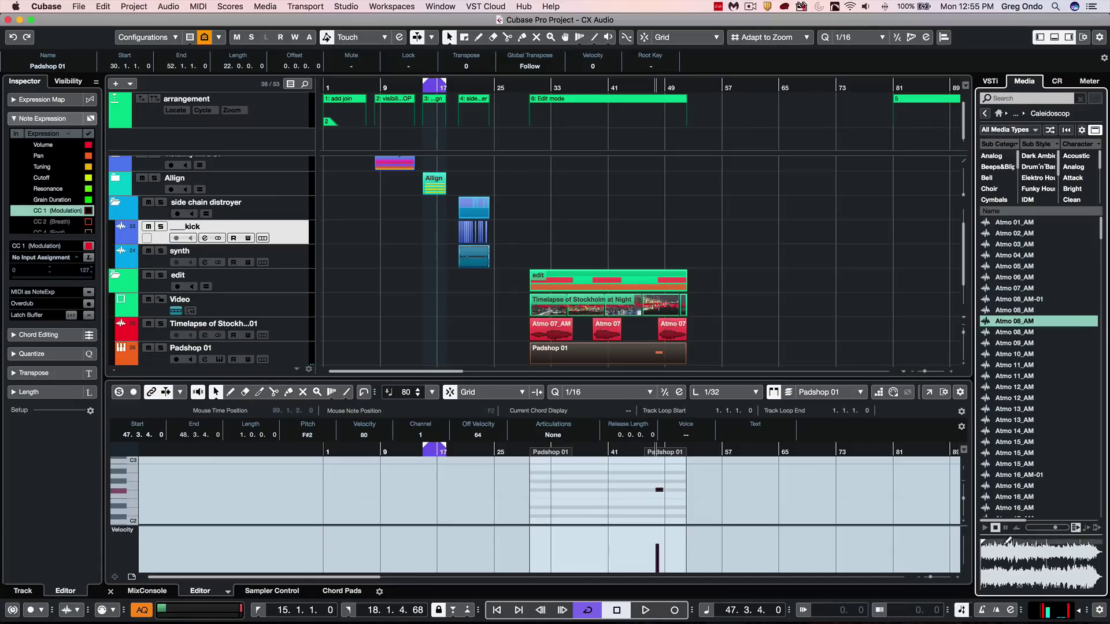
pyautogui.moveTo(1008, 540); pyautogui.dragTo(1053, 541)
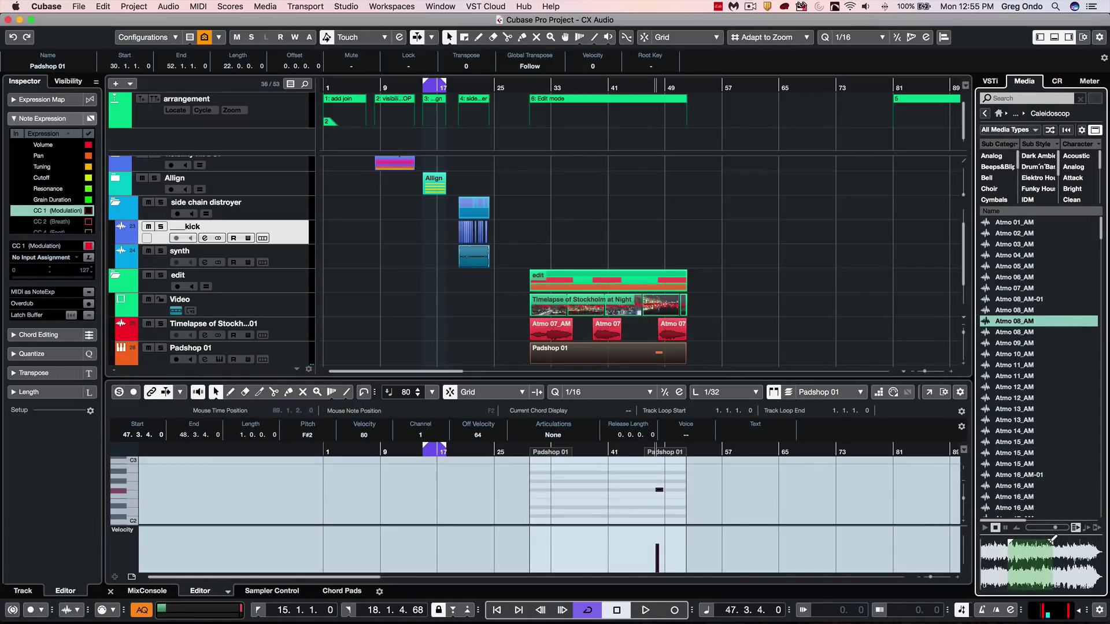
pyautogui.click(1029, 558)
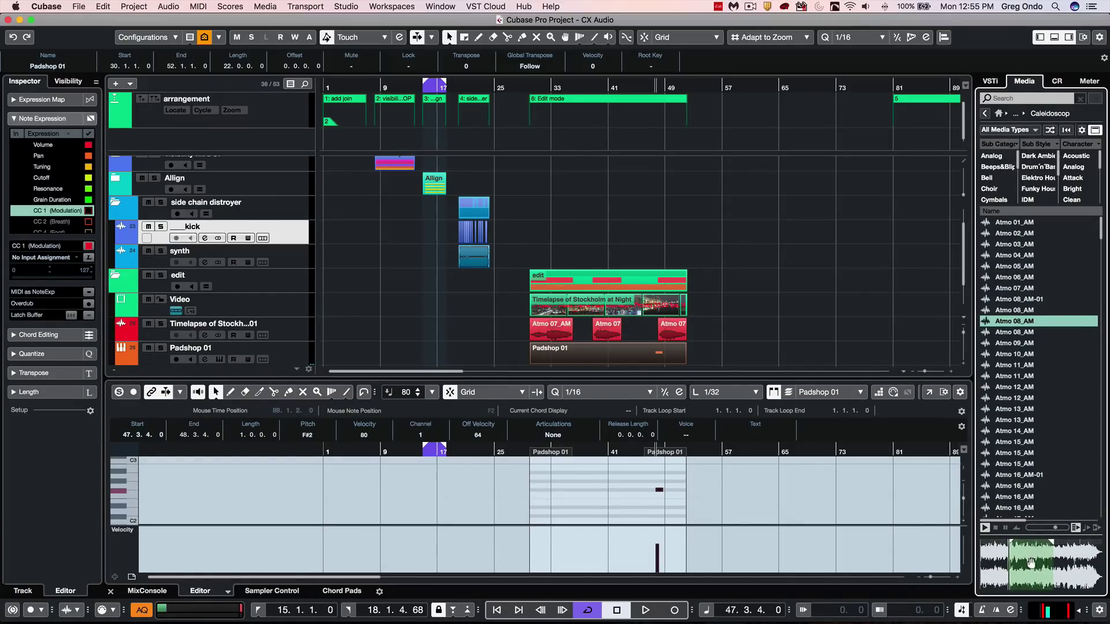
pyautogui.moveTo(1029, 559); pyautogui.dragTo(727, 319)
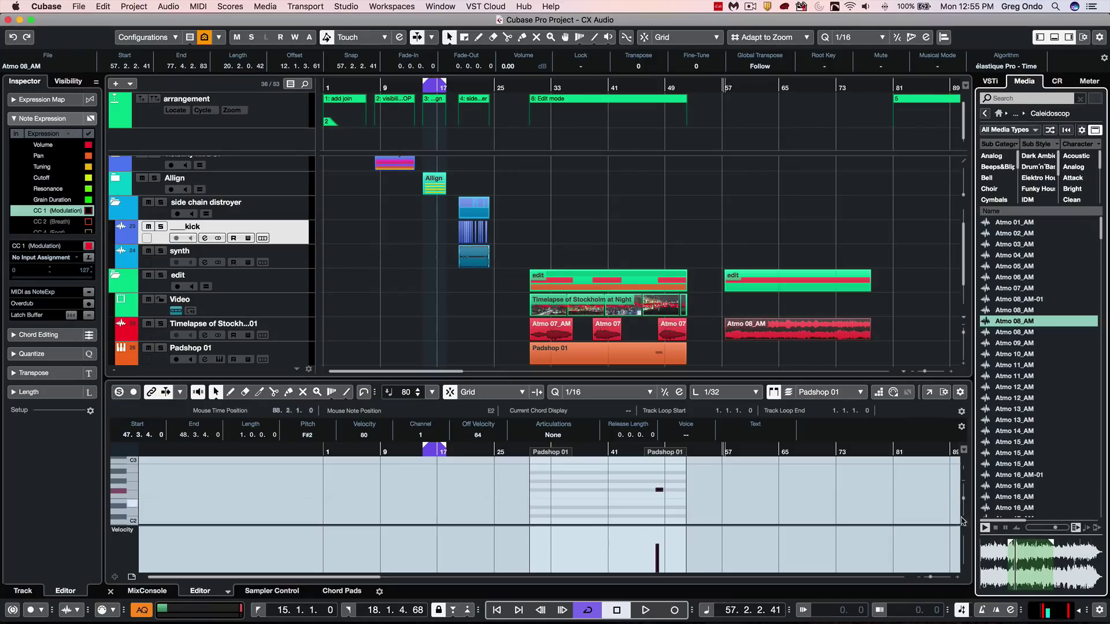
pyautogui.click(995, 528)
pyautogui.scroll(-5, 357, 285)
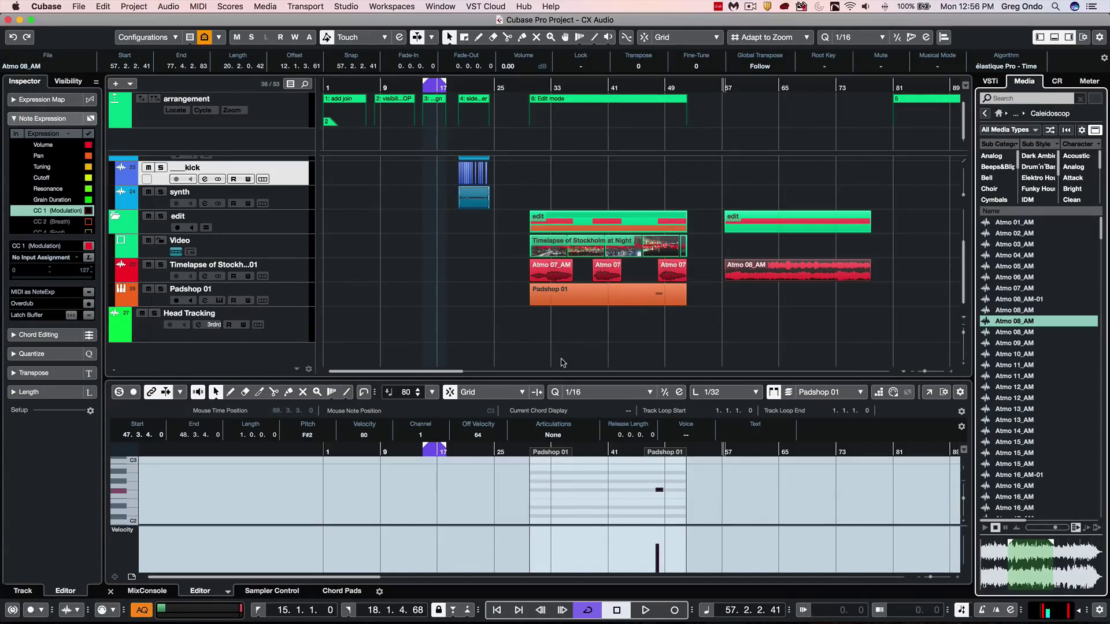
pyautogui.click(292, 318)
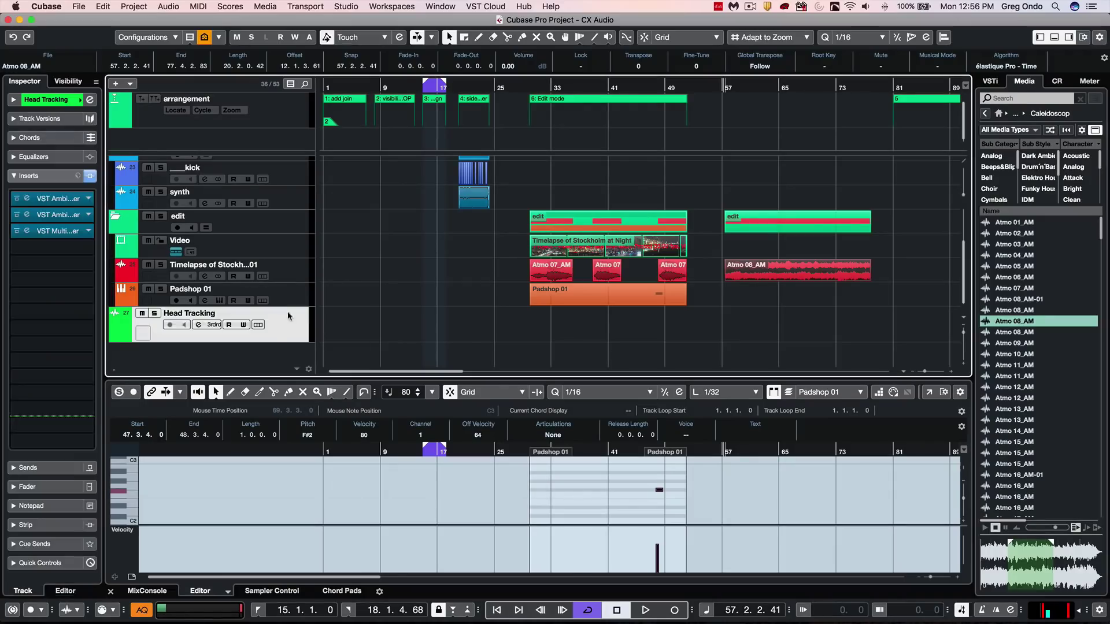
pyautogui.click(133, 7)
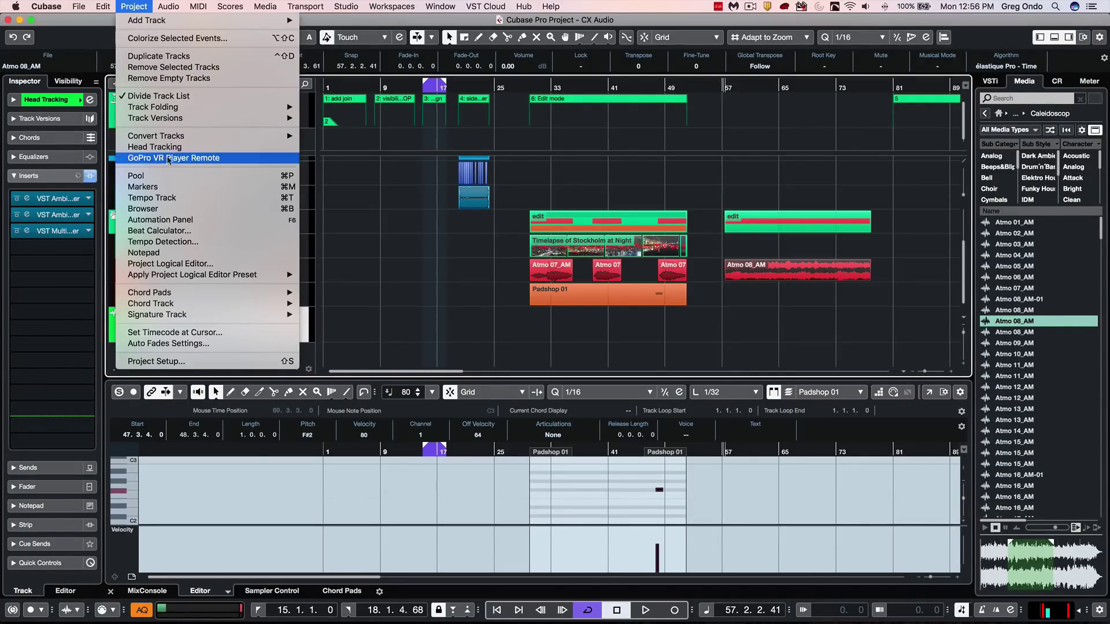
pyautogui.click(172, 146)
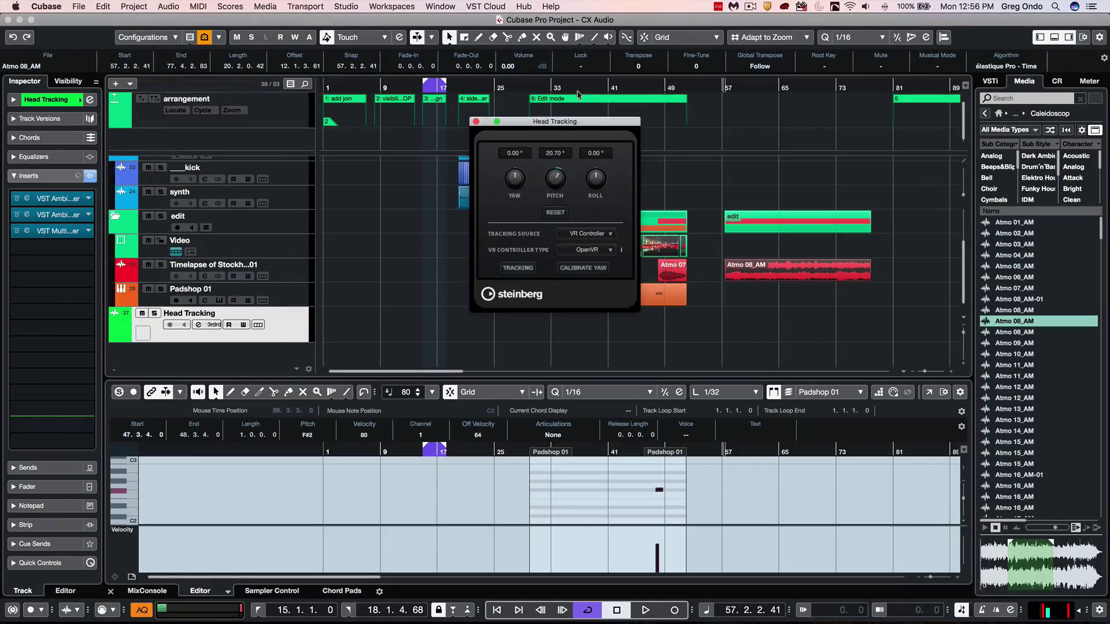
pyautogui.click(595, 237)
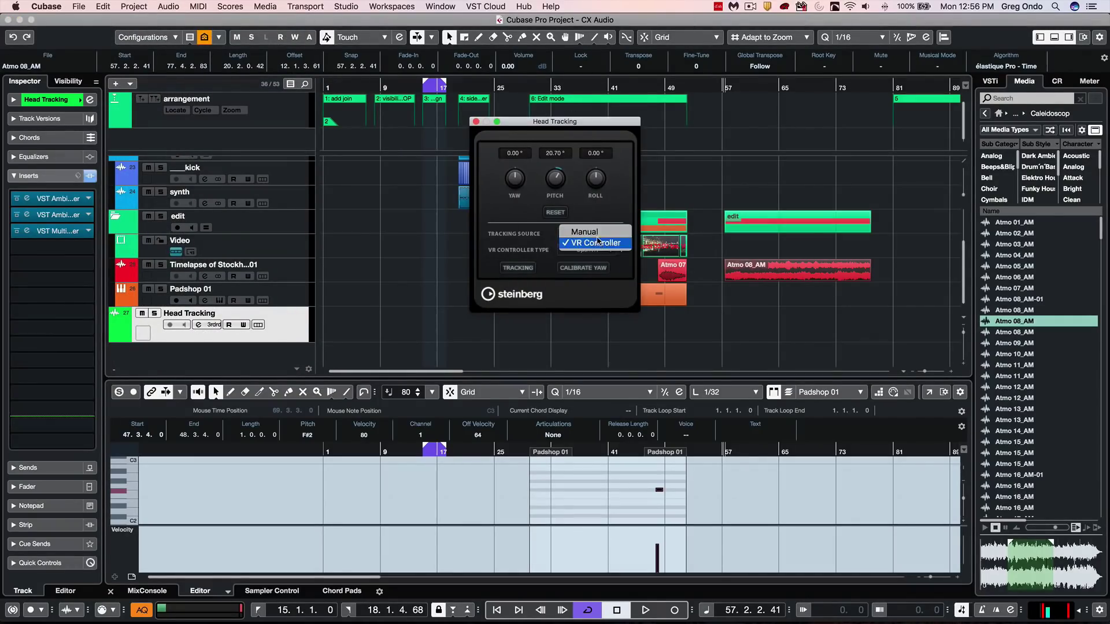
pyautogui.click(584, 248)
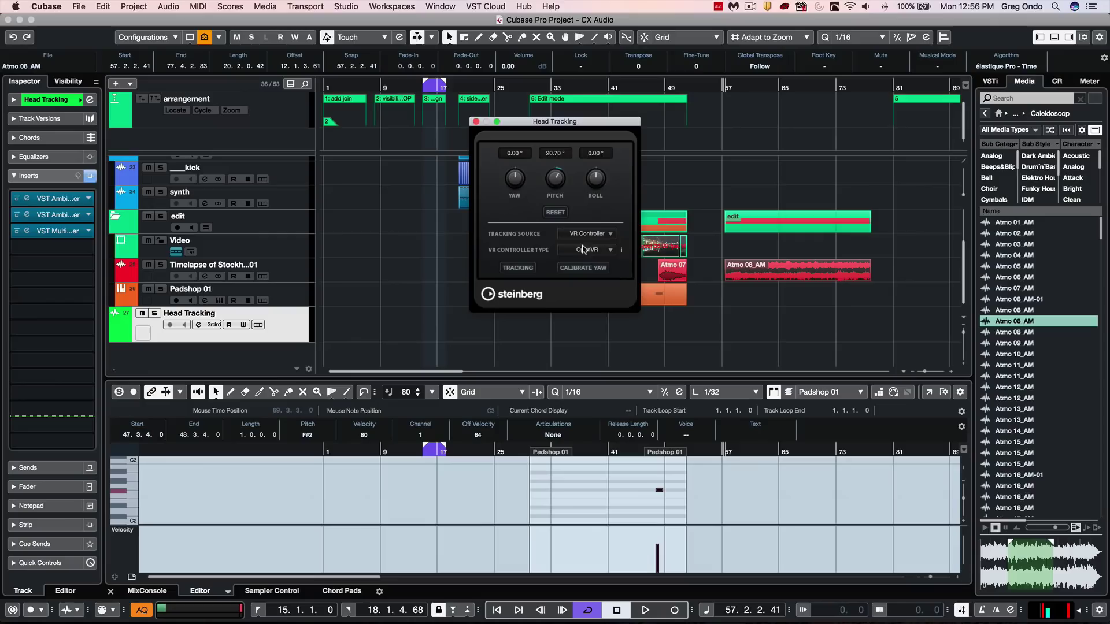
pyautogui.click(476, 122)
pyautogui.click(146, 9)
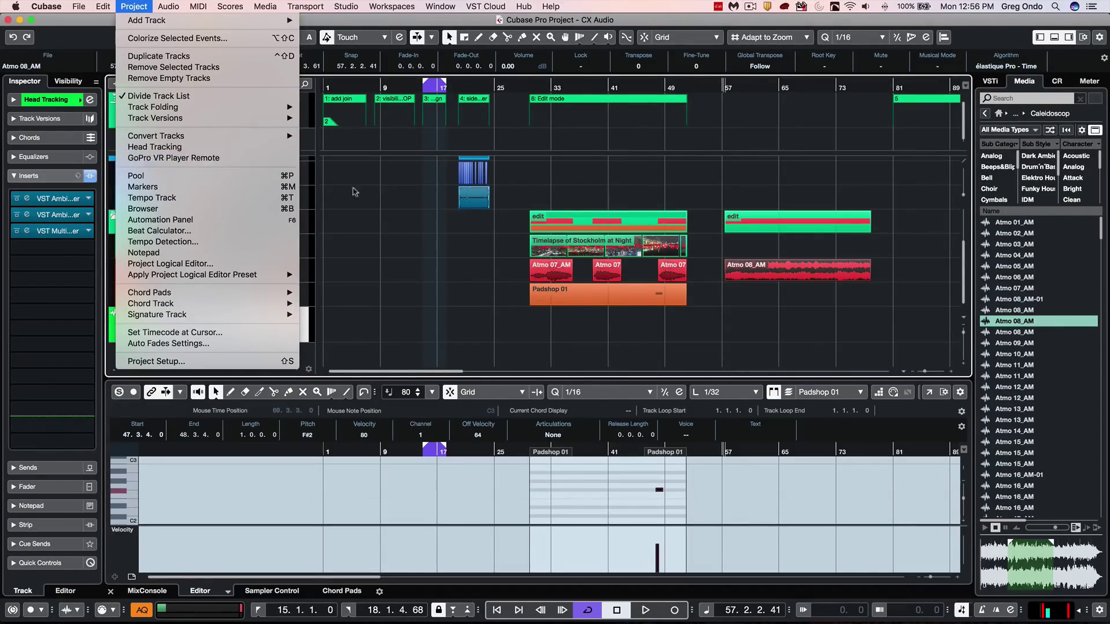
pyautogui.click(377, 202)
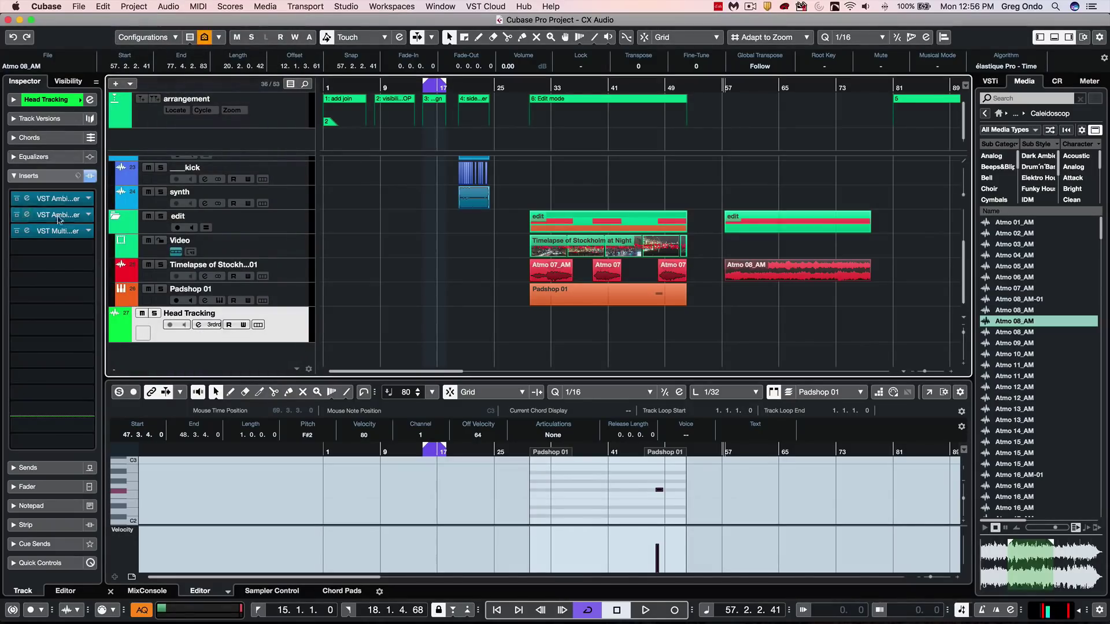
# Open the AmbiConverter, AmbiDecoder and MultiPanner inserts on the Head Tracking track
pyautogui.click(55, 199)
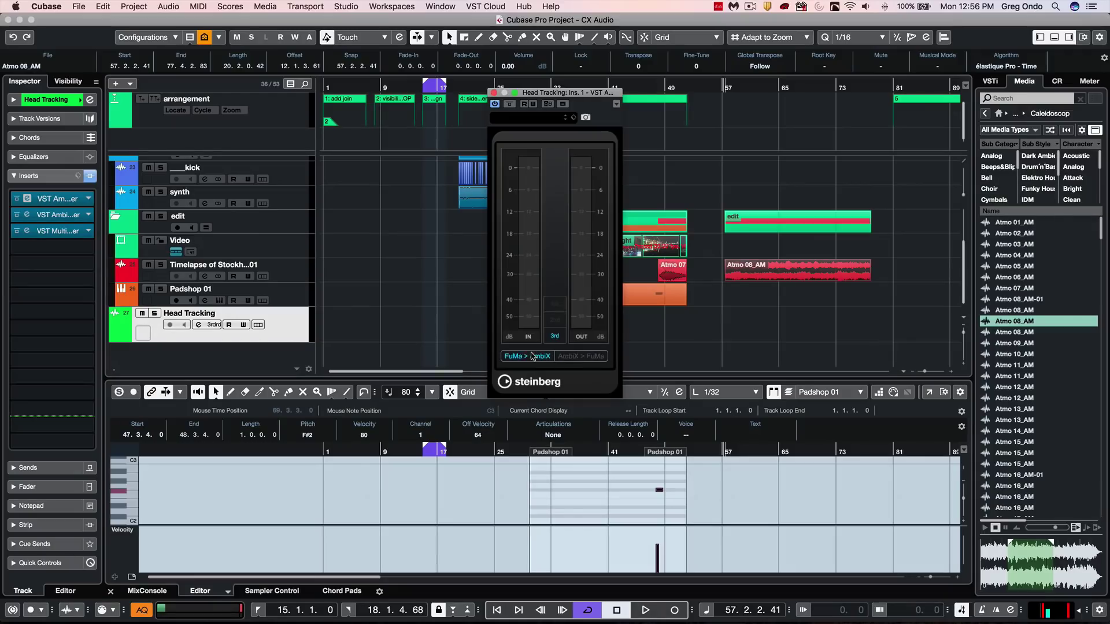
pyautogui.click(54, 217)
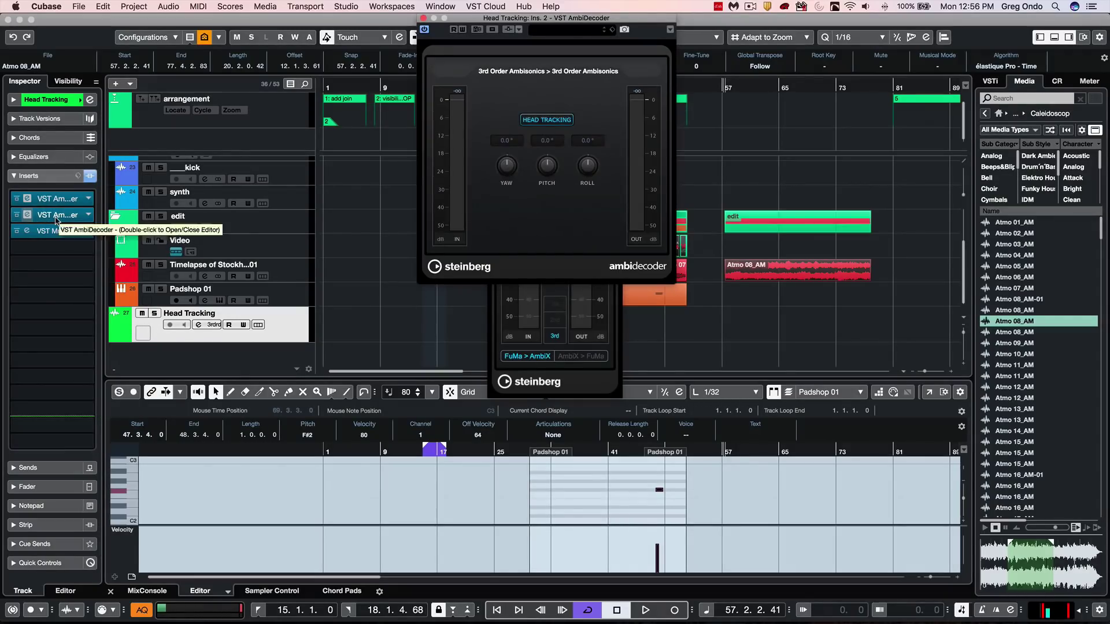
pyautogui.moveTo(530, 22); pyautogui.dragTo(739, 22)
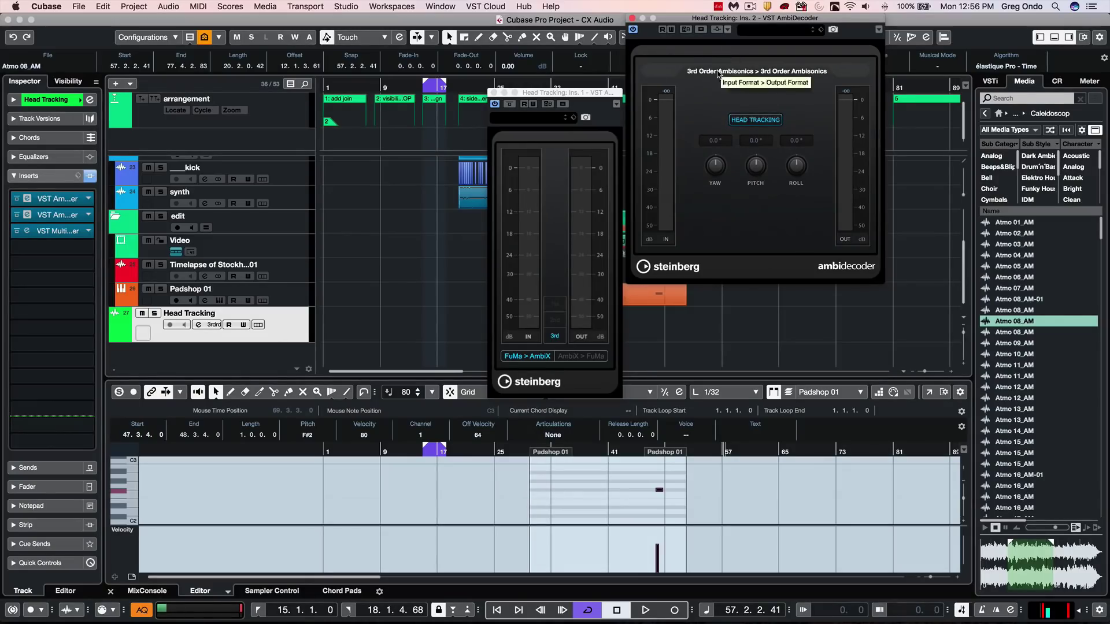
pyautogui.click(56, 232)
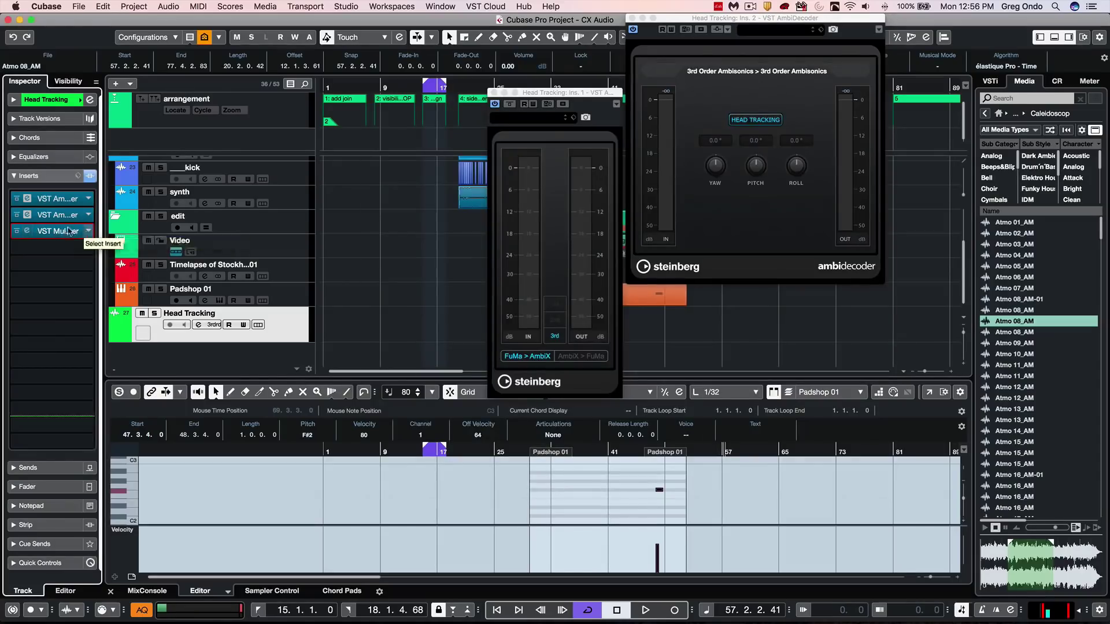
pyautogui.click(57, 231)
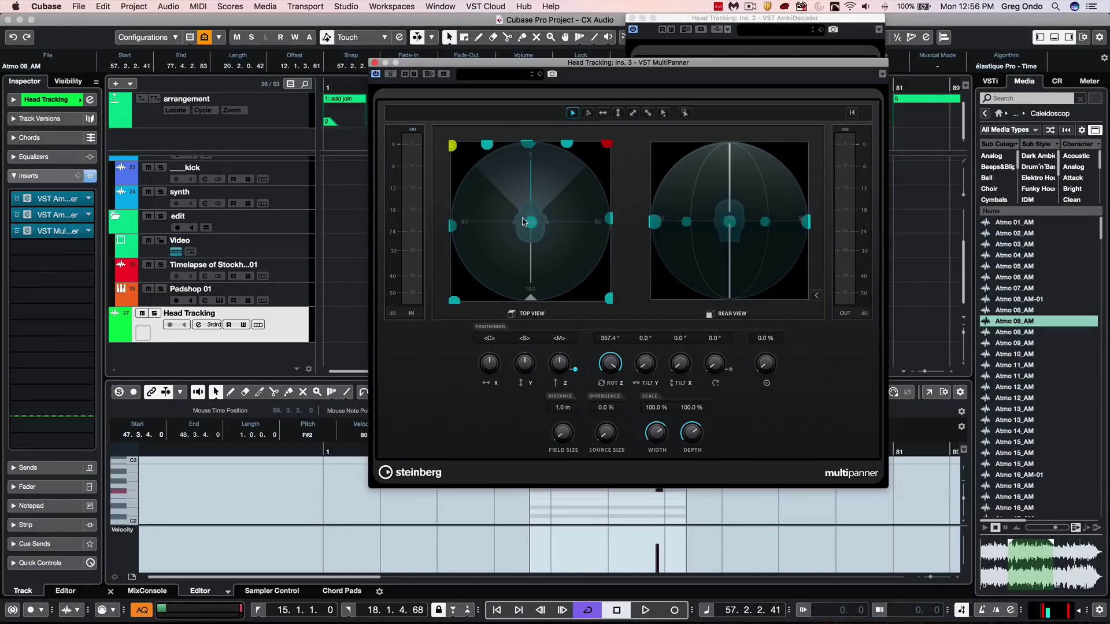
# Rotate the MultiPanner sound field to 107.2°, 34.2° and 341.2°, then close all plugin windows
pyautogui.moveTo(717, 363); pyautogui.dragTo(670, 365)
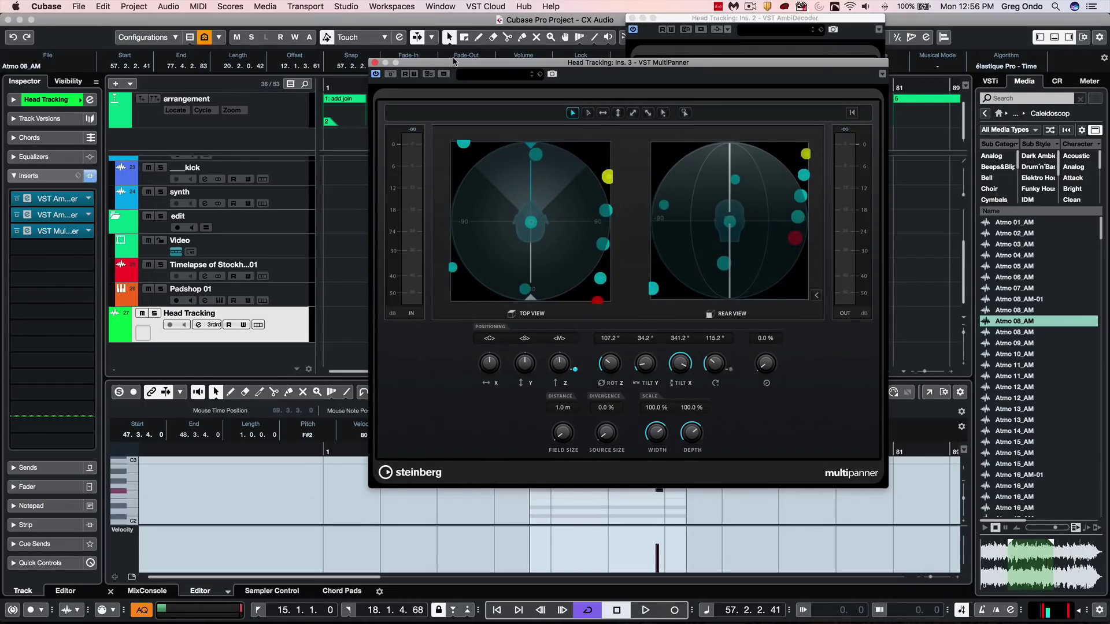
pyautogui.moveTo(452, 64); pyautogui.dragTo(448, 76)
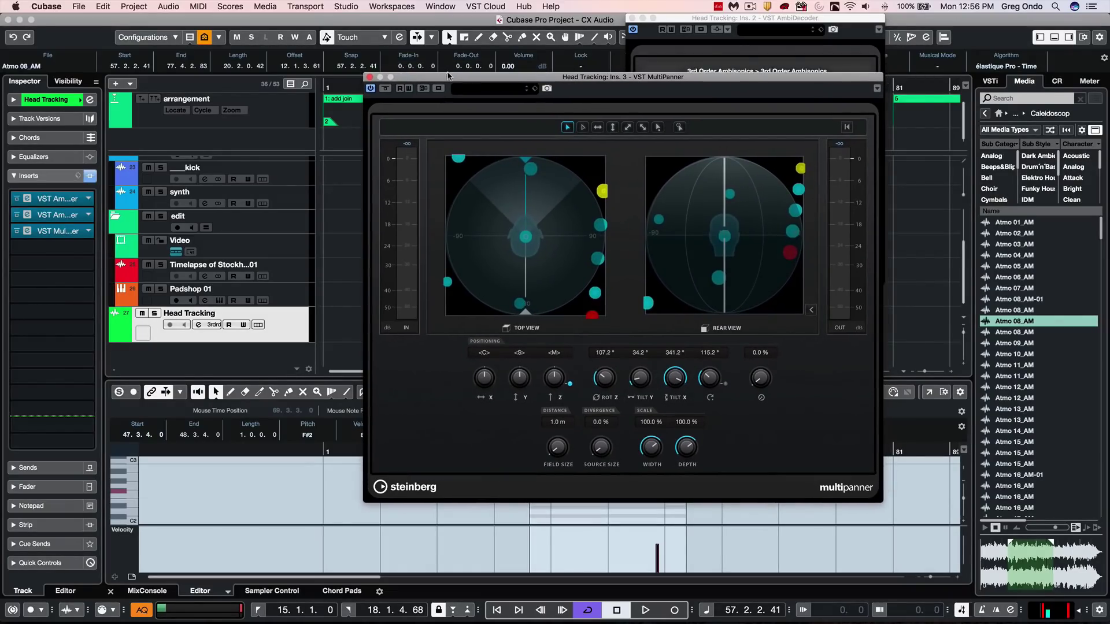
pyautogui.click(369, 77)
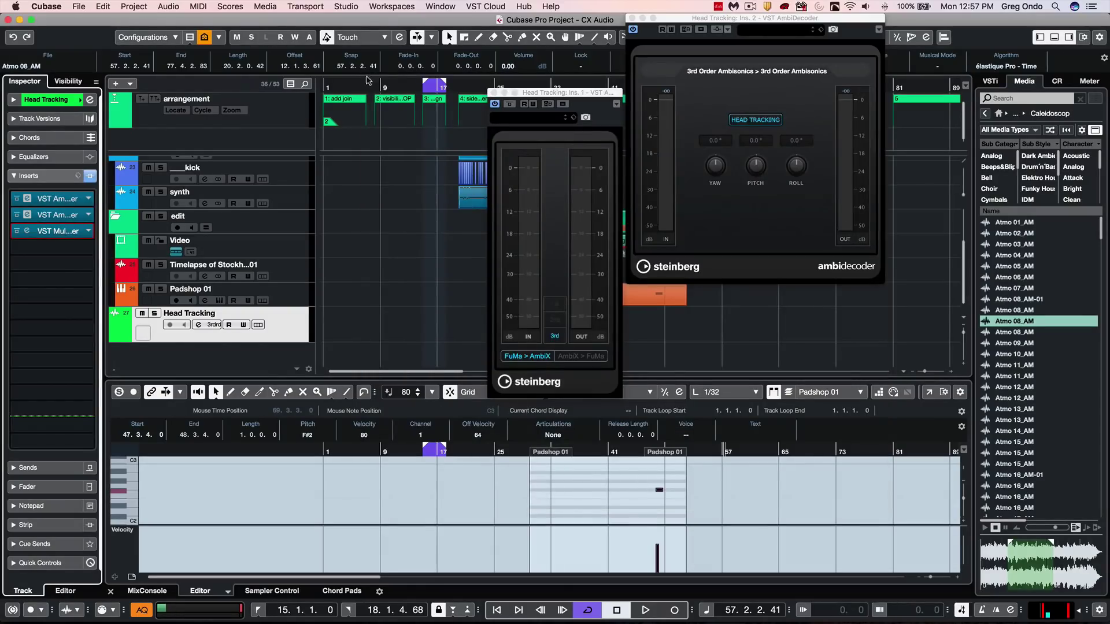
pyautogui.click(492, 93)
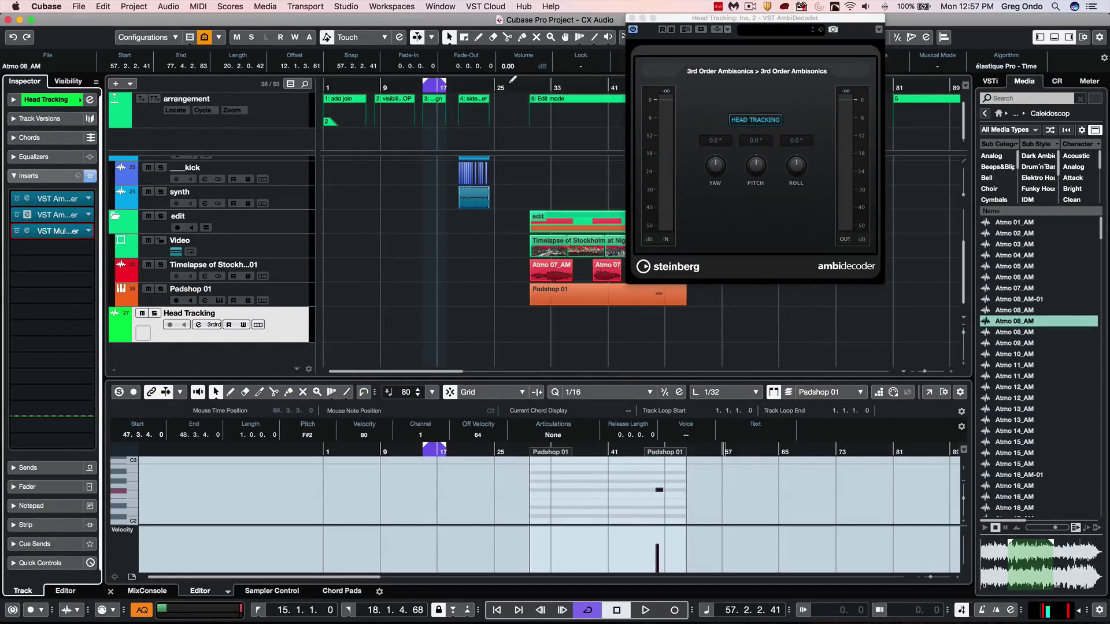
pyautogui.click(631, 18)
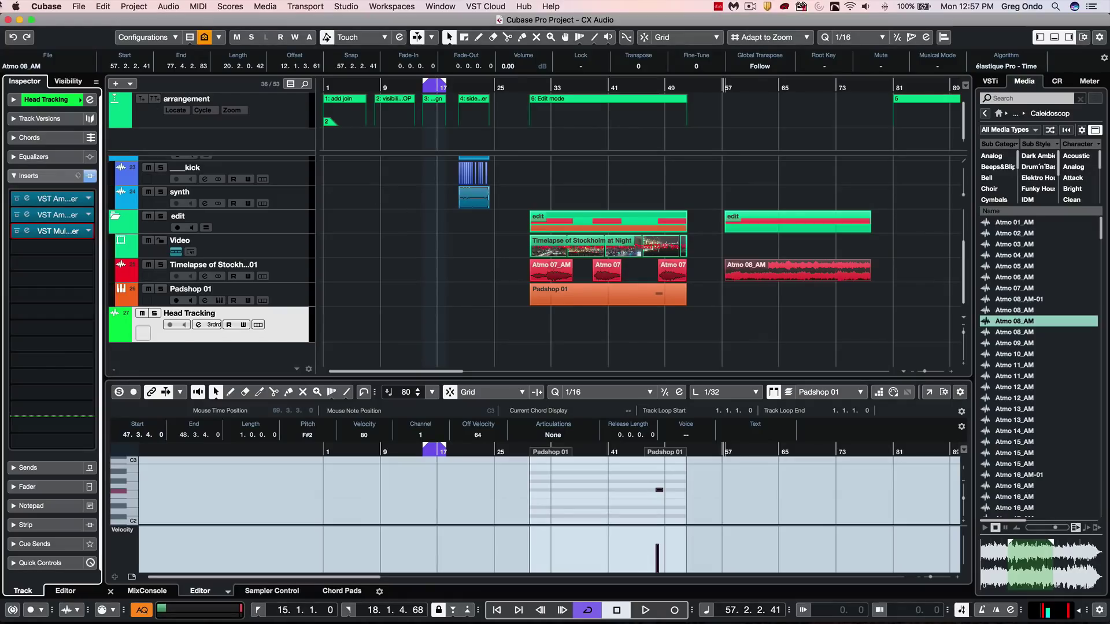
pyautogui.click(73, 6)
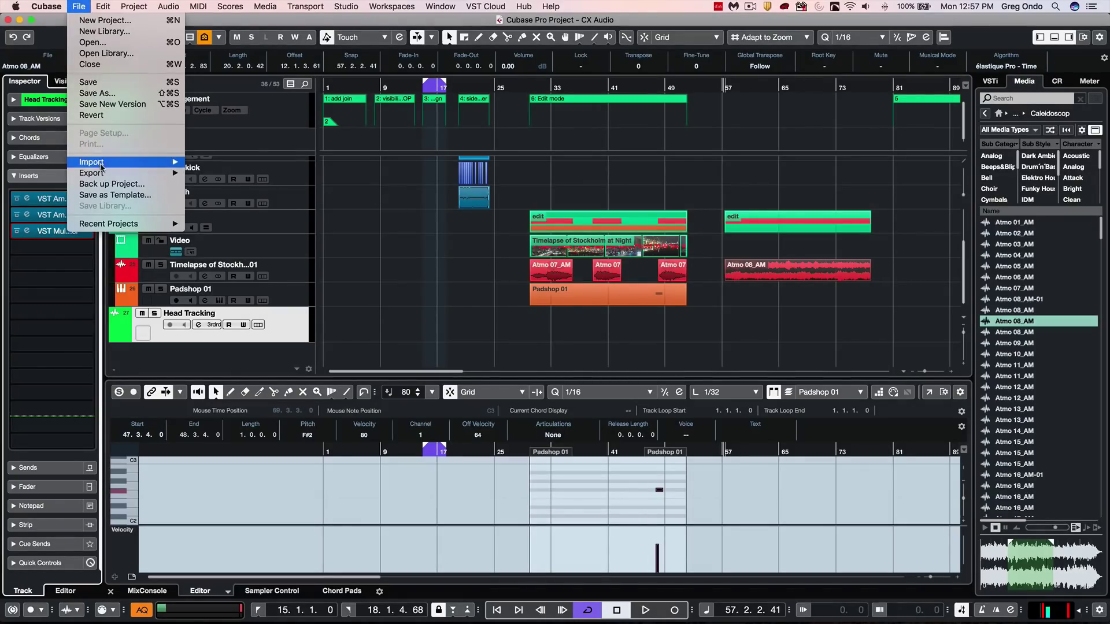
pyautogui.moveTo(105, 174)
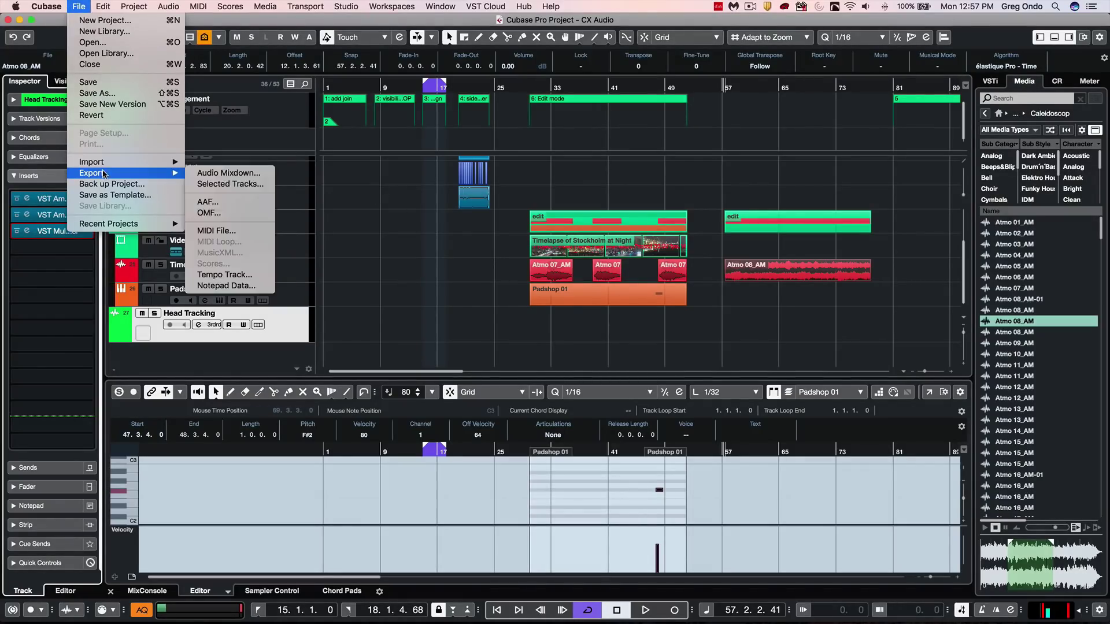
pyautogui.click(213, 203)
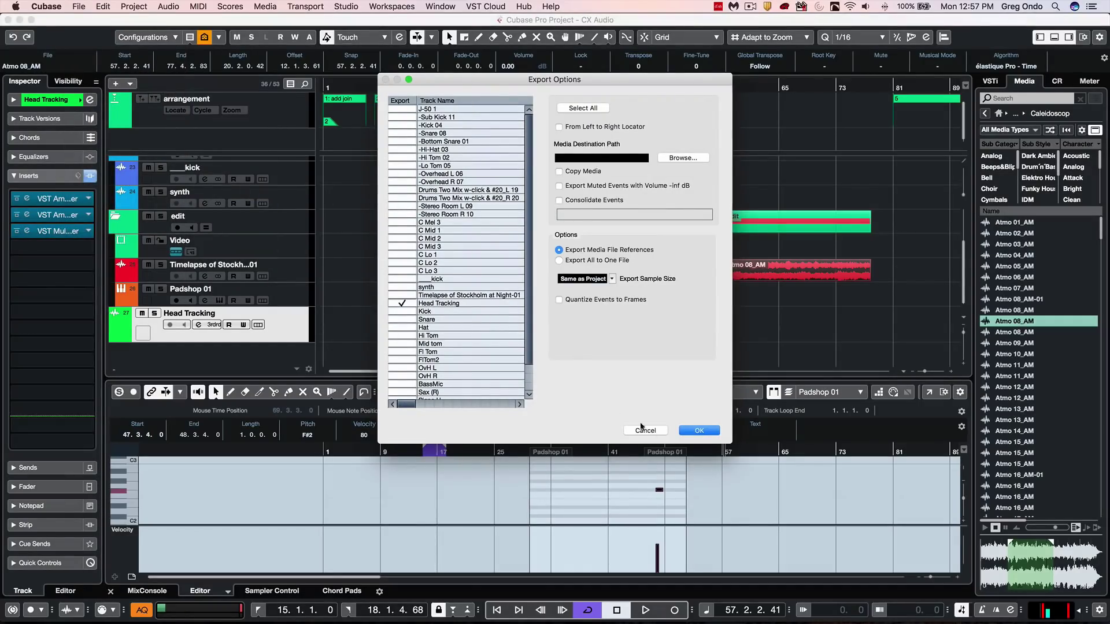
pyautogui.click(699, 431)
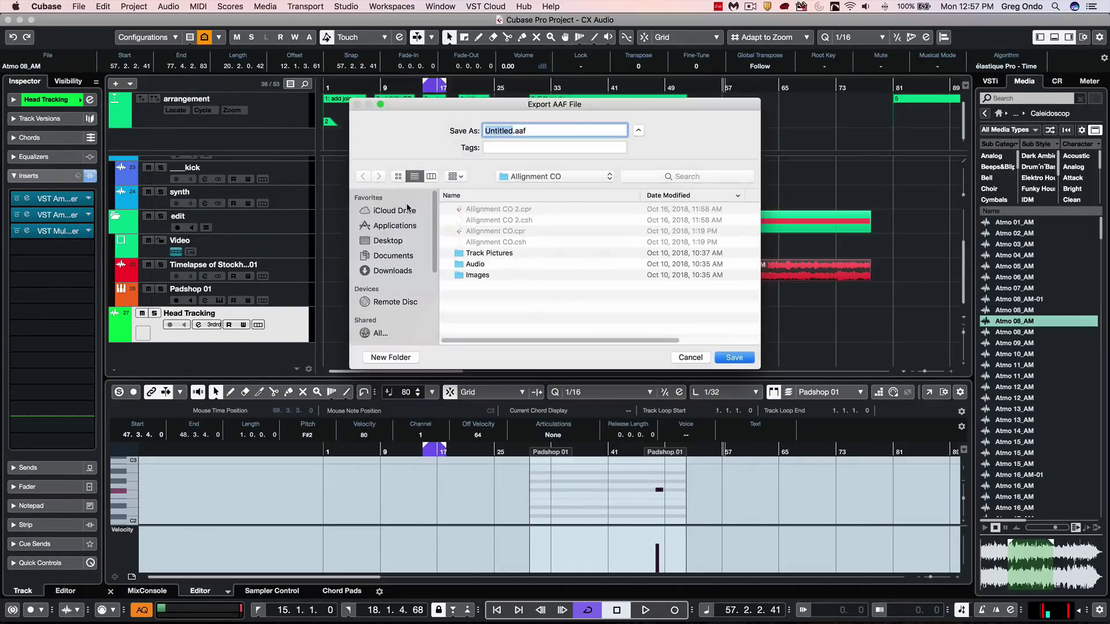
pyautogui.click(689, 358)
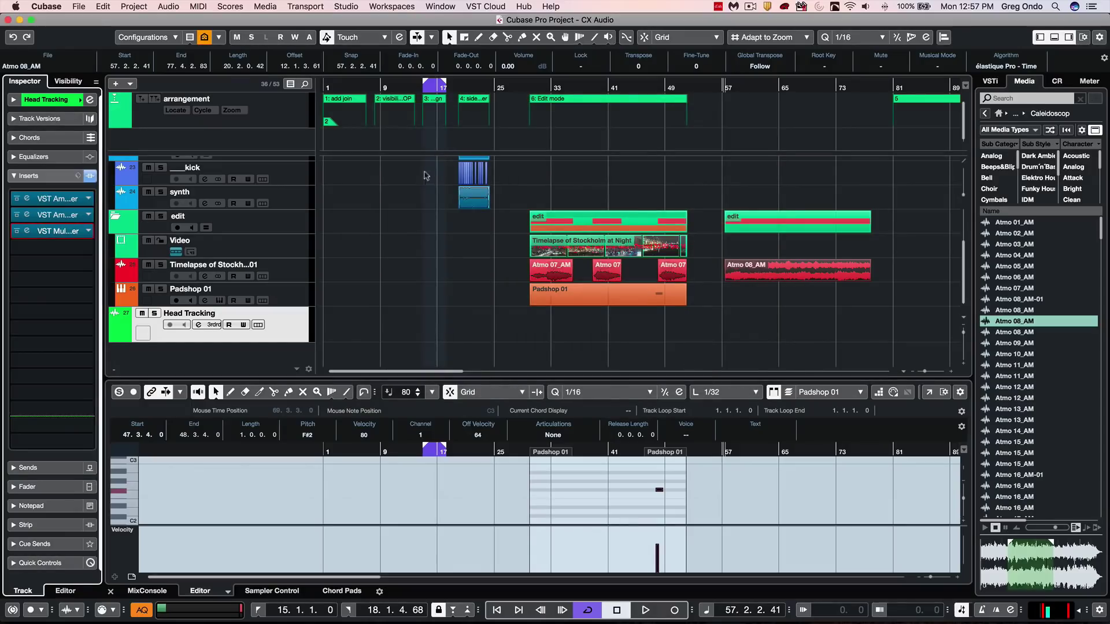
pyautogui.rightClick(361, 174)
pyautogui.click(360, 174)
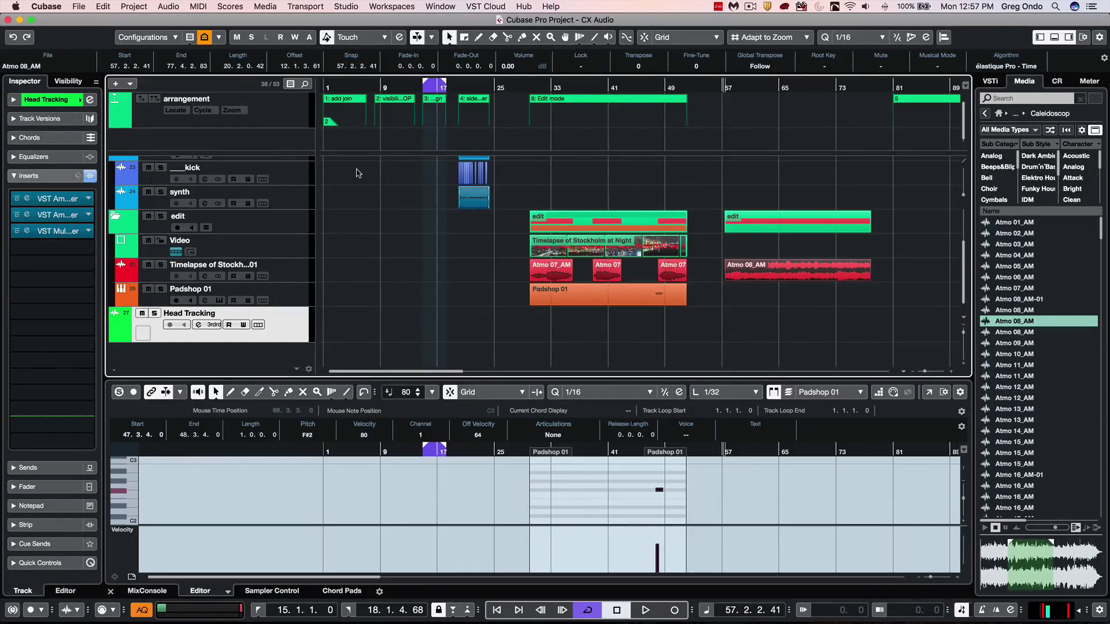
pyautogui.hotkey('shift', 's')
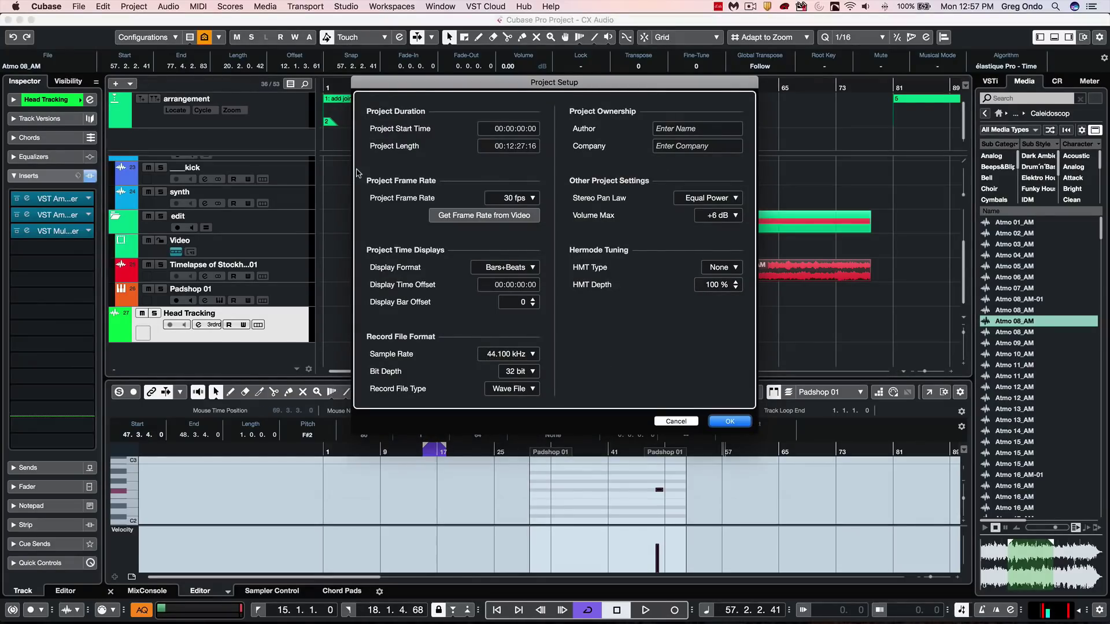
pyautogui.click(531, 371)
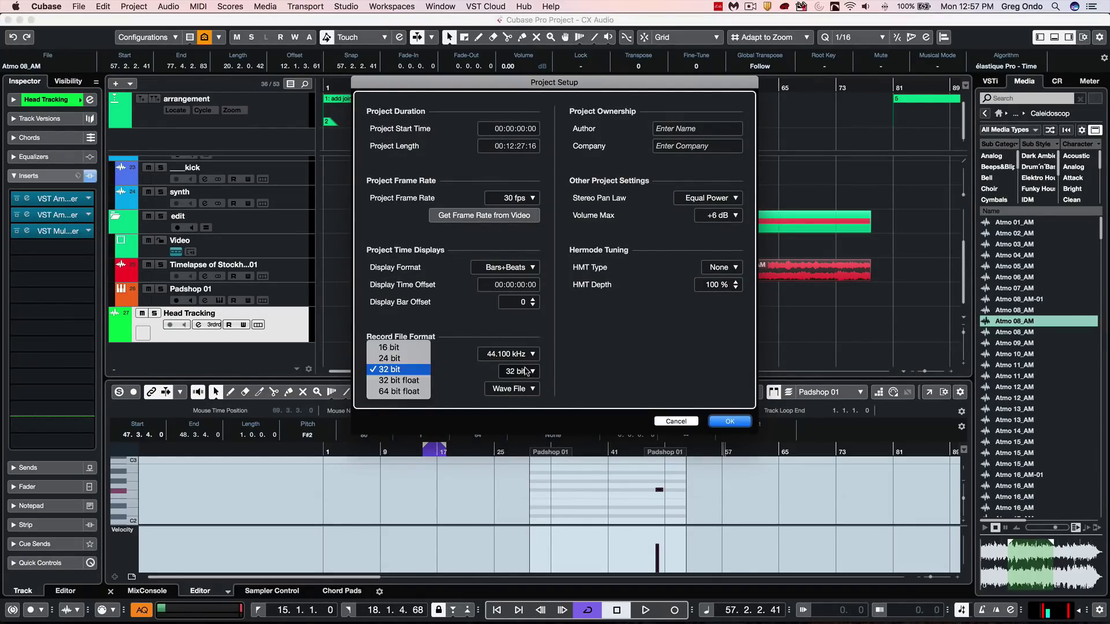
pyautogui.click(410, 370)
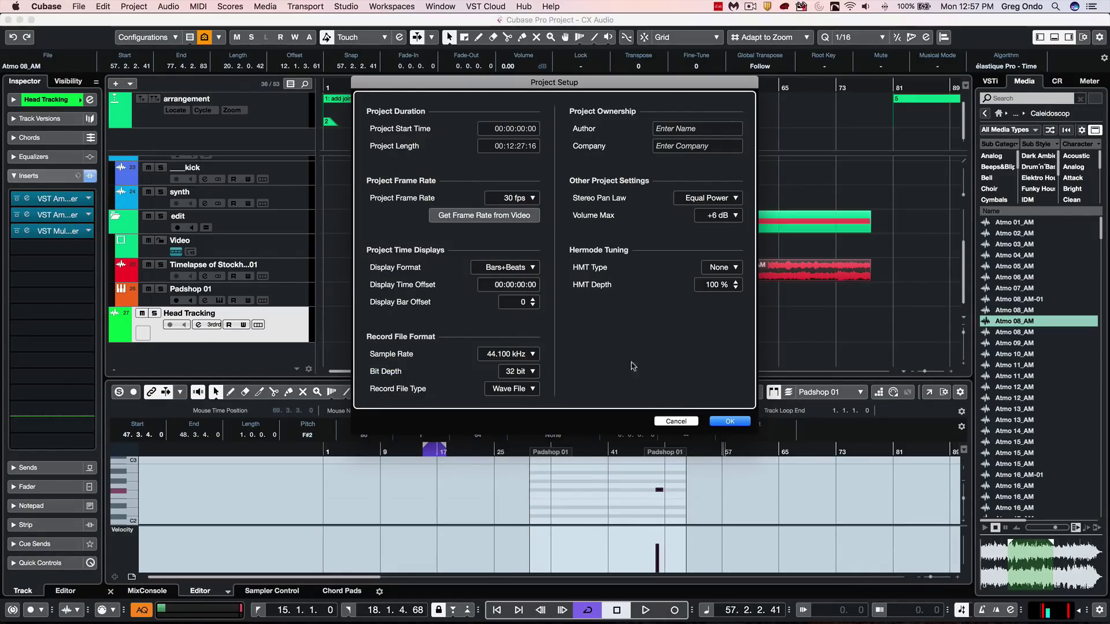
pyautogui.click(728, 421)
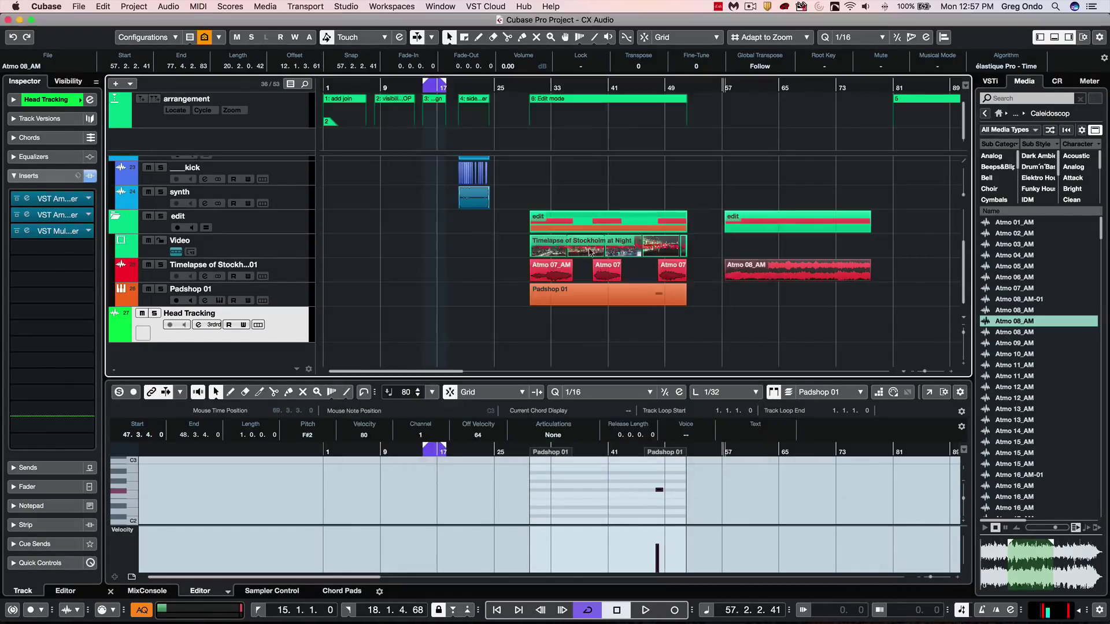